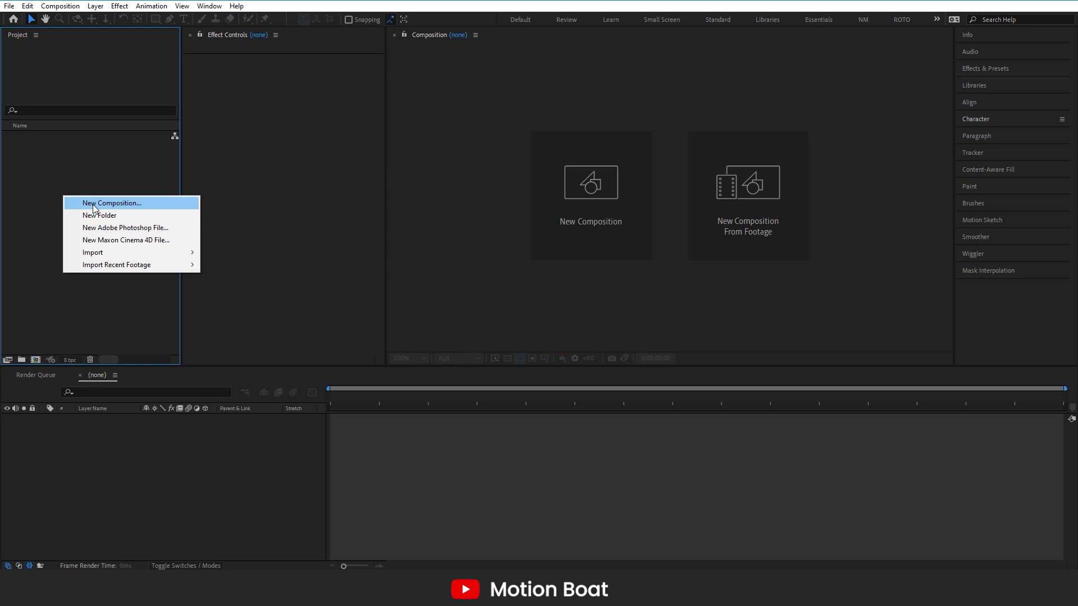
- Create a new composition named Text
click(93, 205)
text(Text)
key(Return)
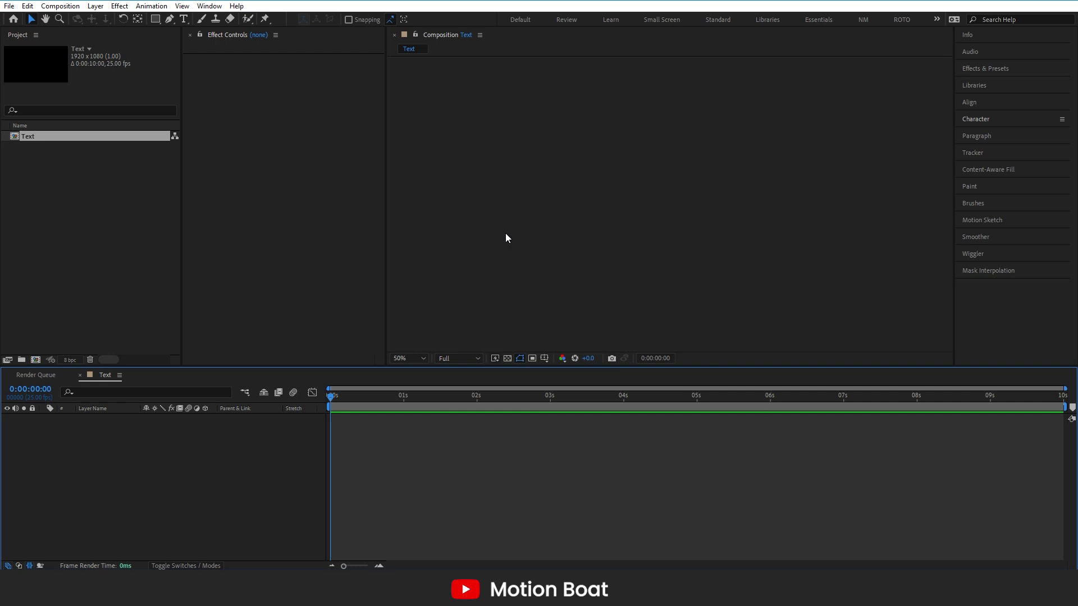
- Add a text layer reading GLITCH to the Text composition
click(183, 20)
click(568, 211)
text(GLITCH)
key(KP_Enter)
- Change the GLITCH text's fill color to white
click(981, 120)
click(1062, 144)
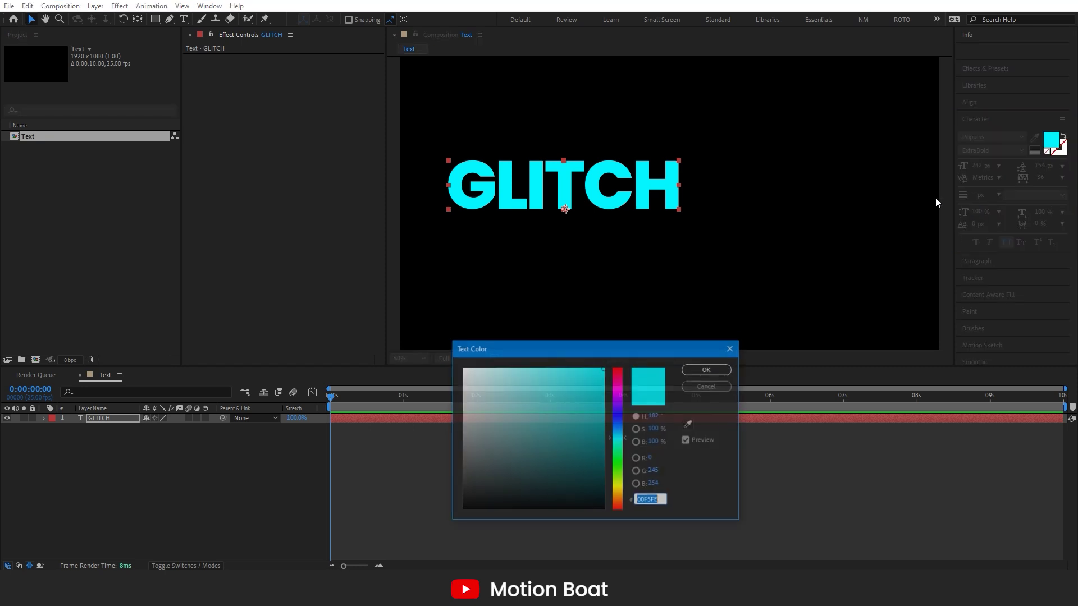
drag(471, 414, 436, 334)
click(708, 369)
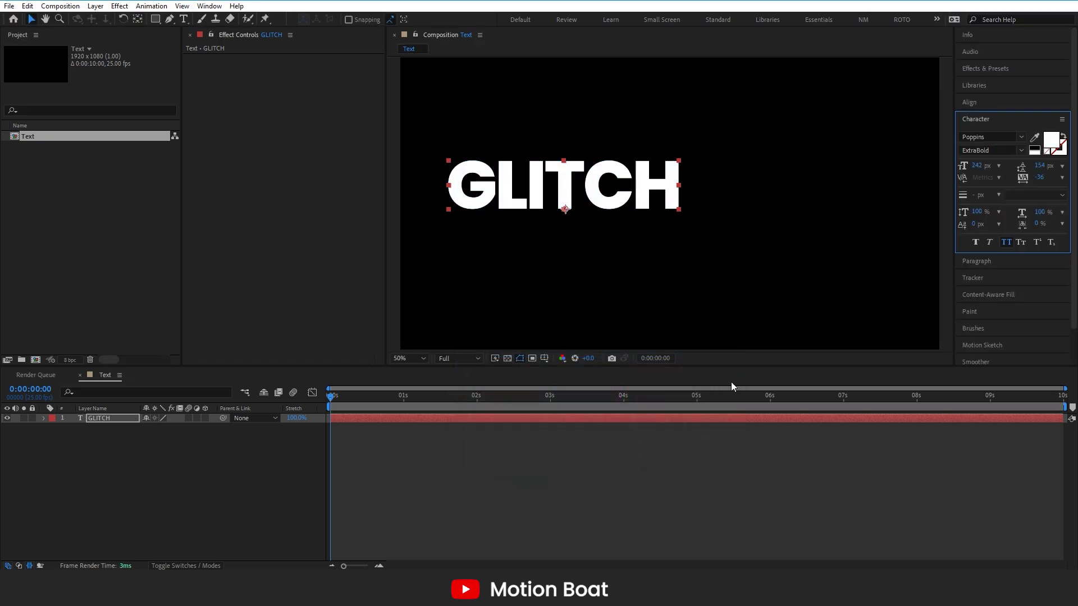
- Move the GLITCH text to the center of the composition frame, checking it against the alignment guides
drag(597, 203, 675, 219)
click(545, 358)
click(561, 371)
- Create a second composition named GLITCH
right_click(35, 193)
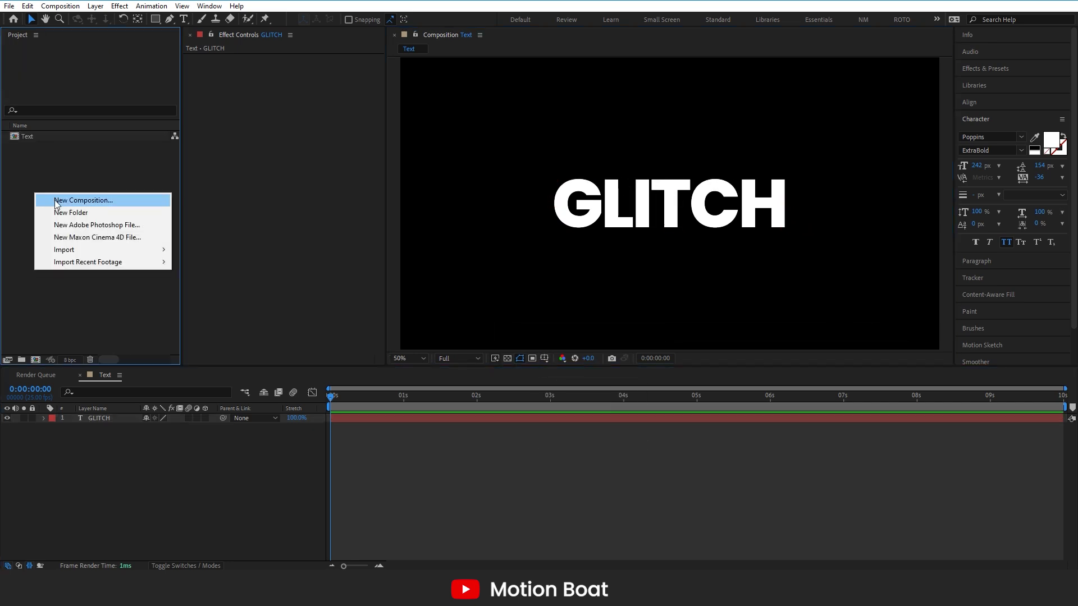
click(55, 201)
text(GLITCH)
key(Return)
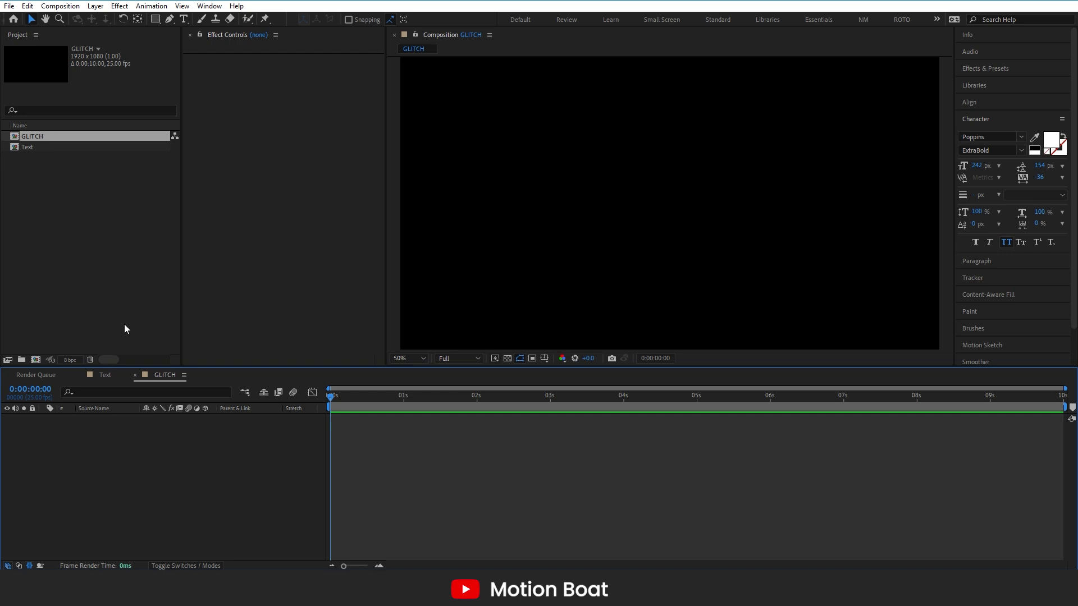
- Add a black solid layer to the GLITCH composition
right_click(196, 450)
mouse_move(238, 333)
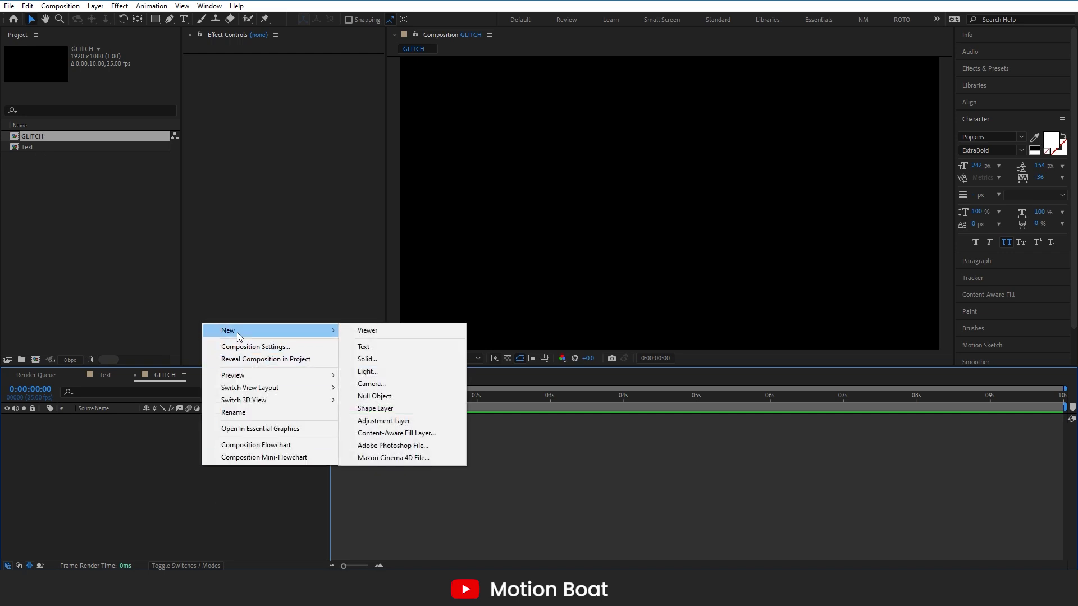
click(402, 365)
click(587, 426)
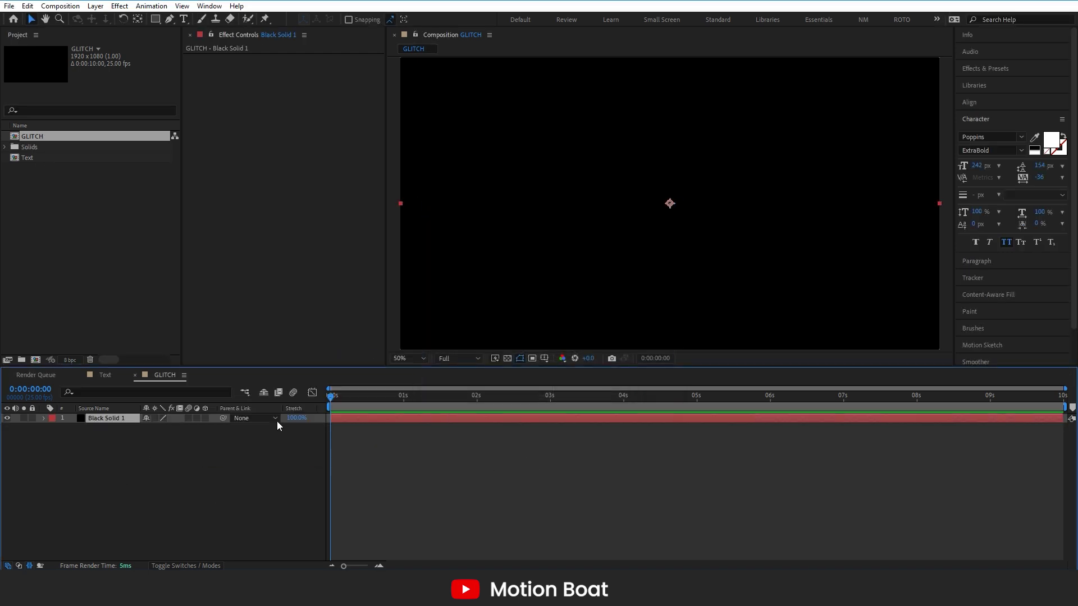
- Find the Fractal Noise effect and apply it to the black solid
click(999, 69)
text(frac)
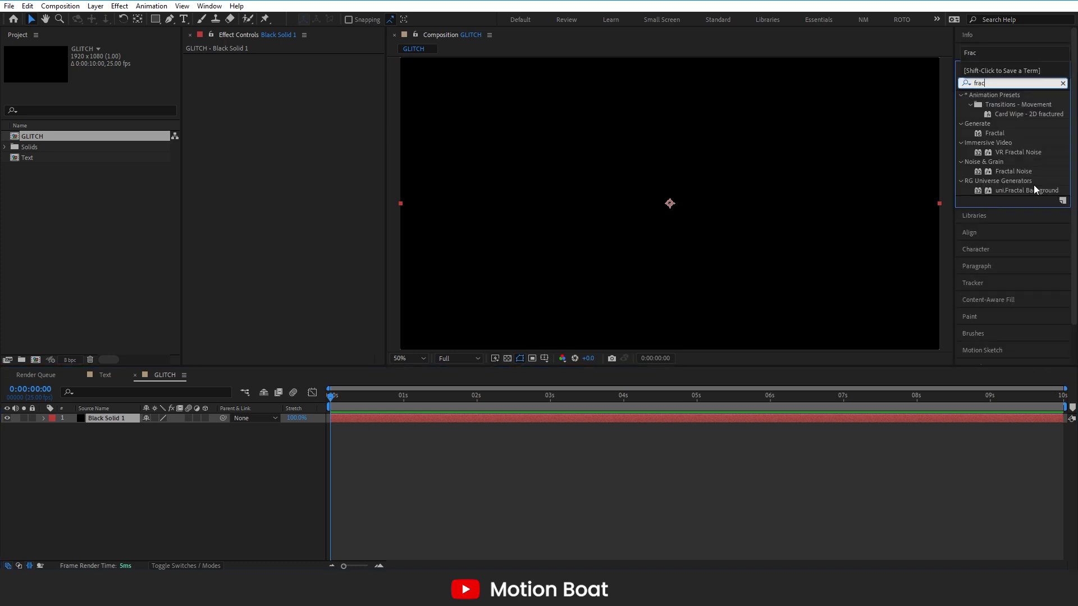
click(1002, 170)
drag(998, 170, 119, 420)
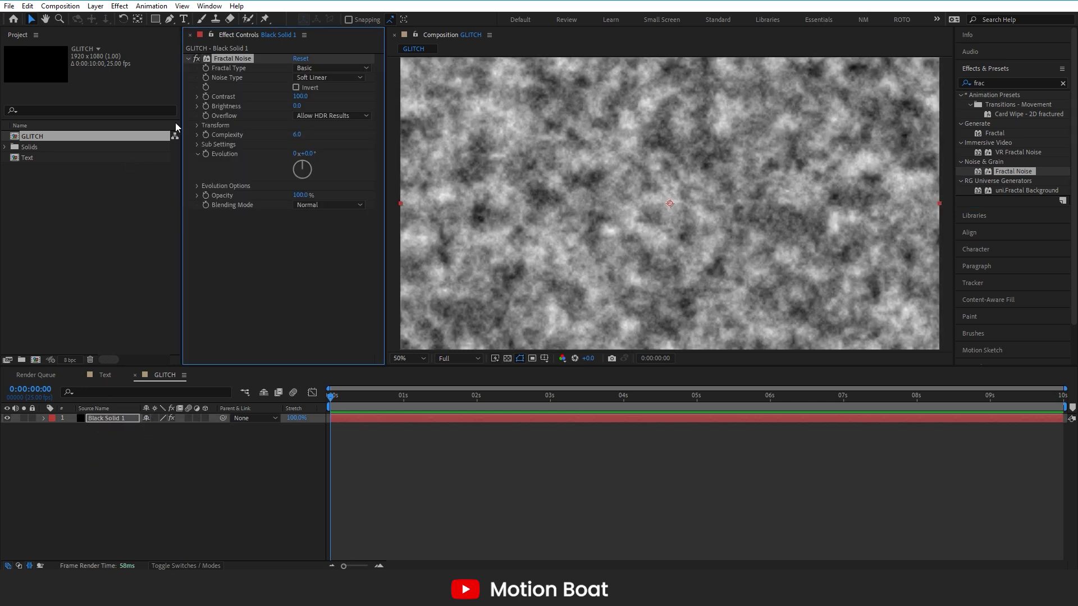
- Set the Fractal Noise to Block noise type, with contrast 270 and brightness -20
click(329, 77)
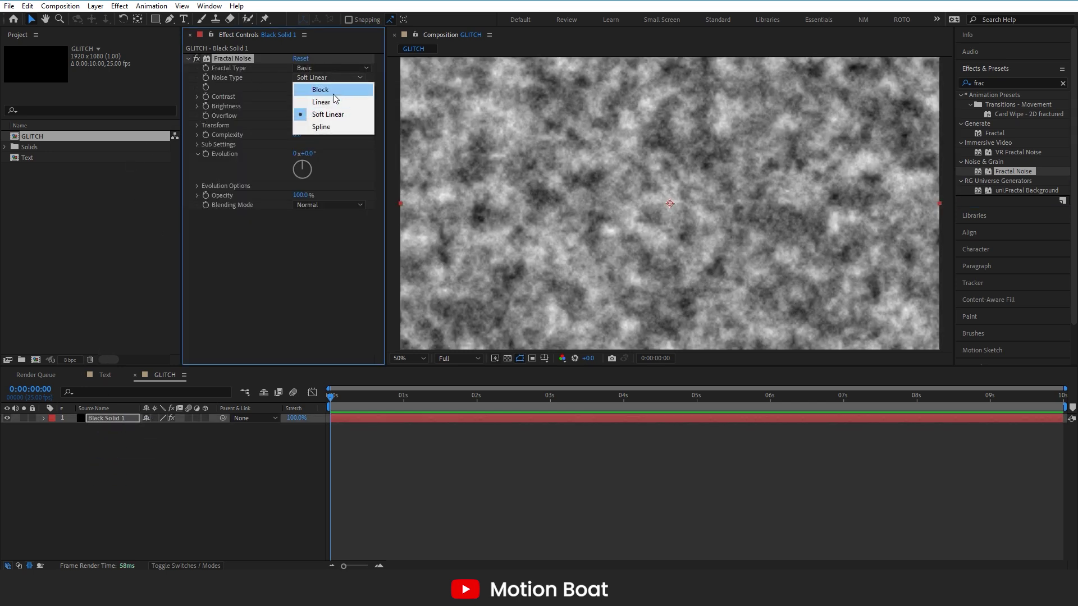
click(332, 93)
click(301, 96)
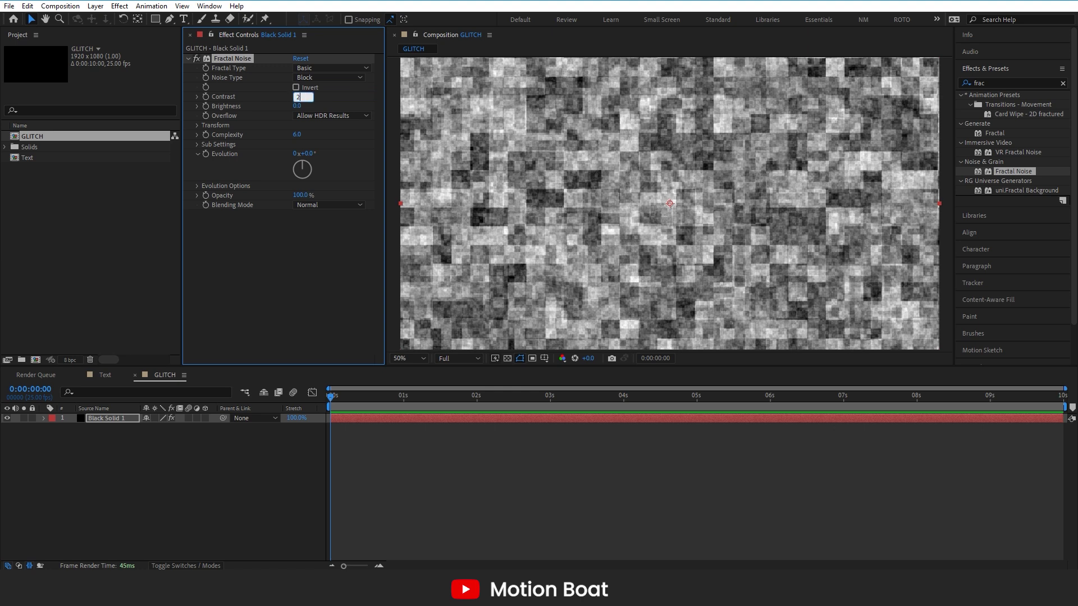
key(Return)
click(299, 106)
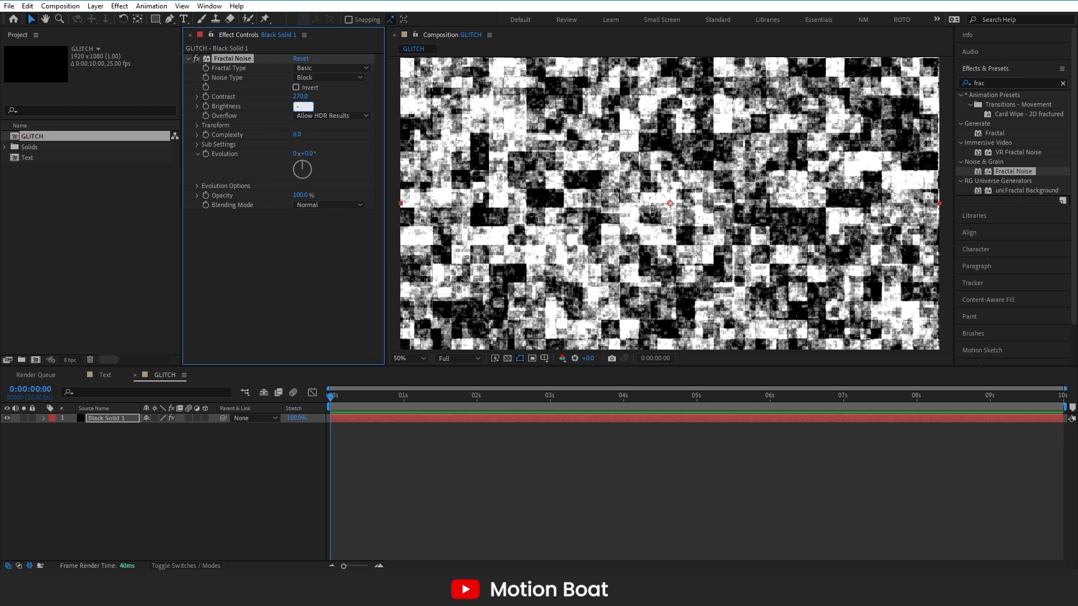
text(-20)
key(Return)
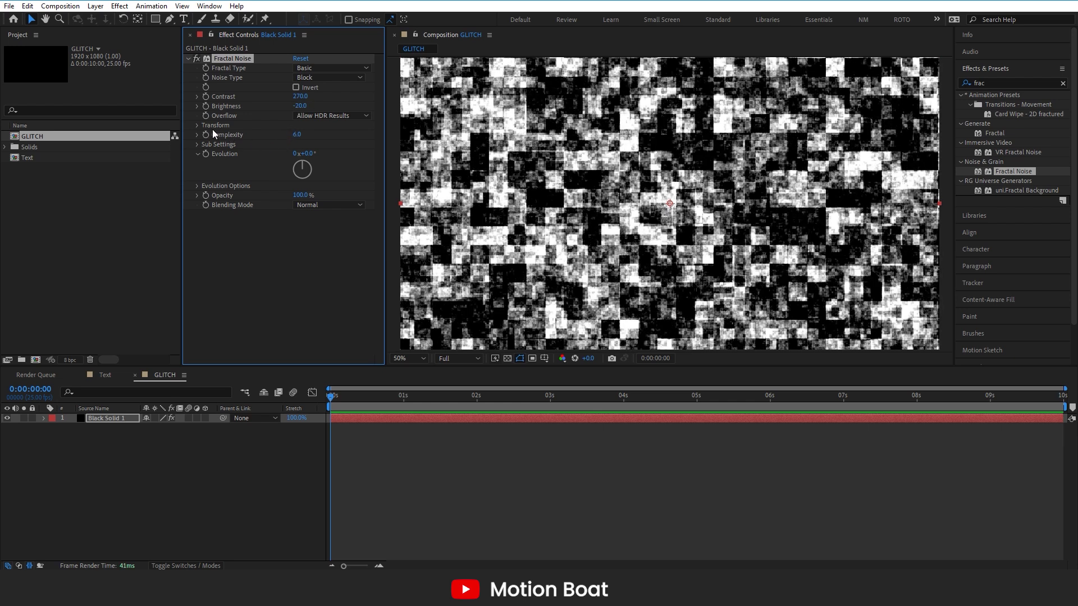
- Turn off the noise's uniform scaling and set its scale width to 1300 and scale height to 130
click(198, 126)
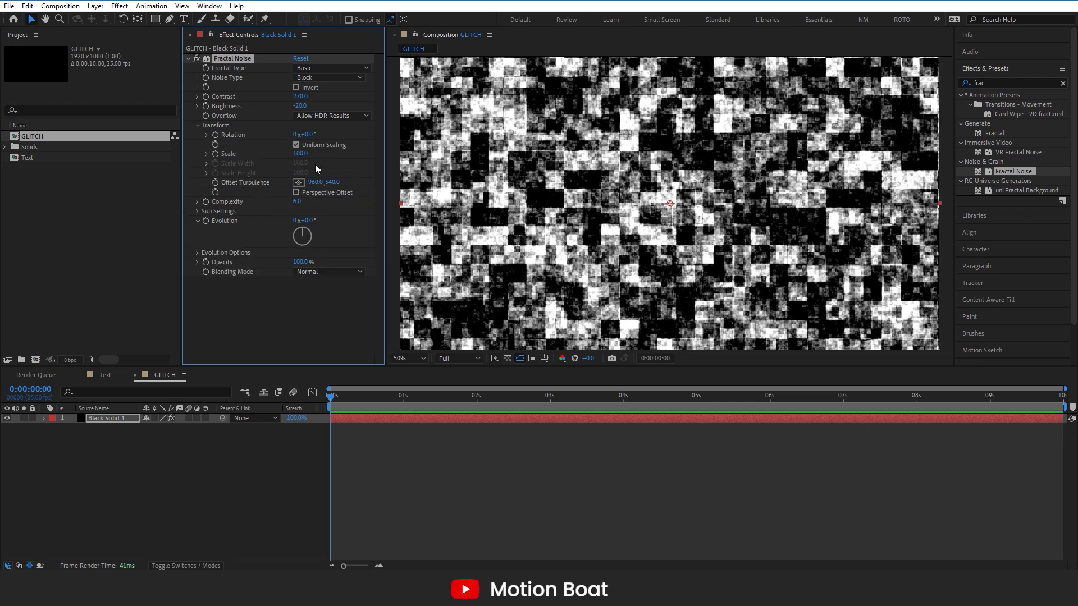
click(298, 146)
click(299, 163)
text(13)
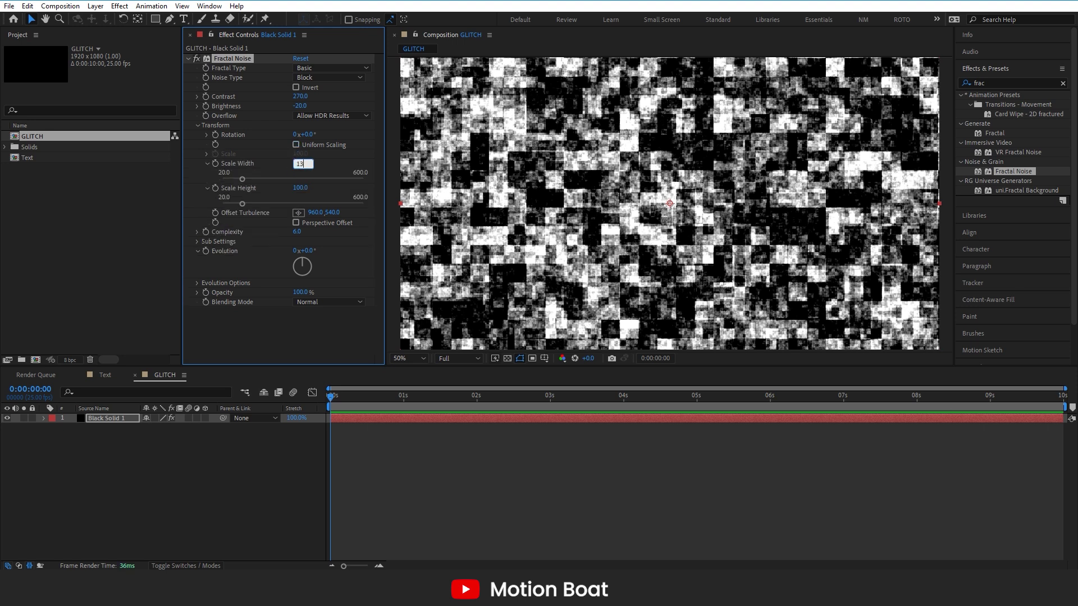
key(Return)
click(297, 189)
text(1300.0)
key(Return)
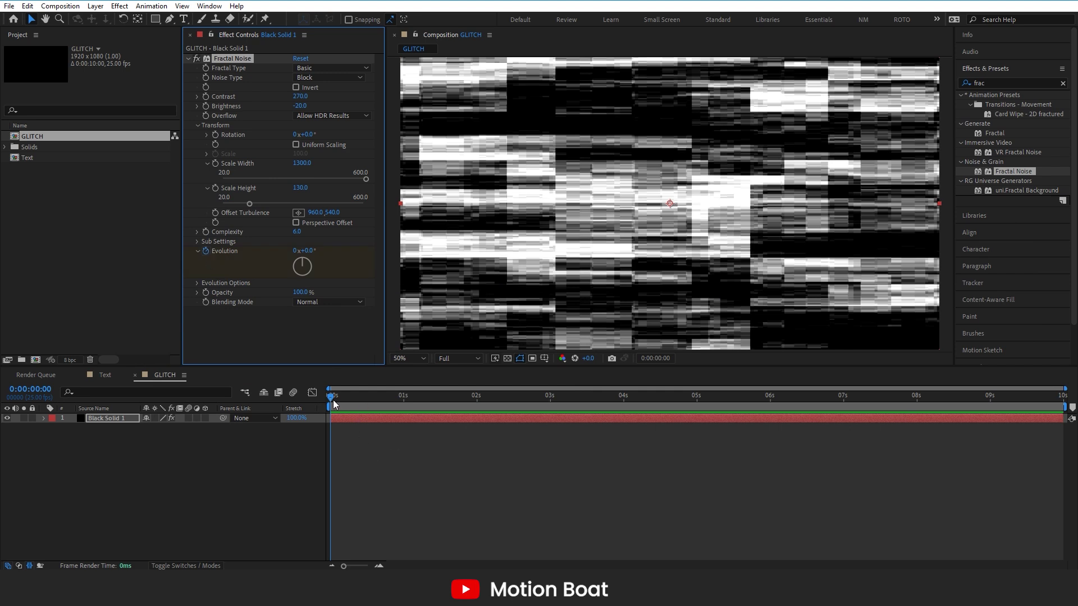
- Animate the noise's Evolution from 0 at the start to 10 revolutions at 3 seconds
drag(334, 404, 550, 405)
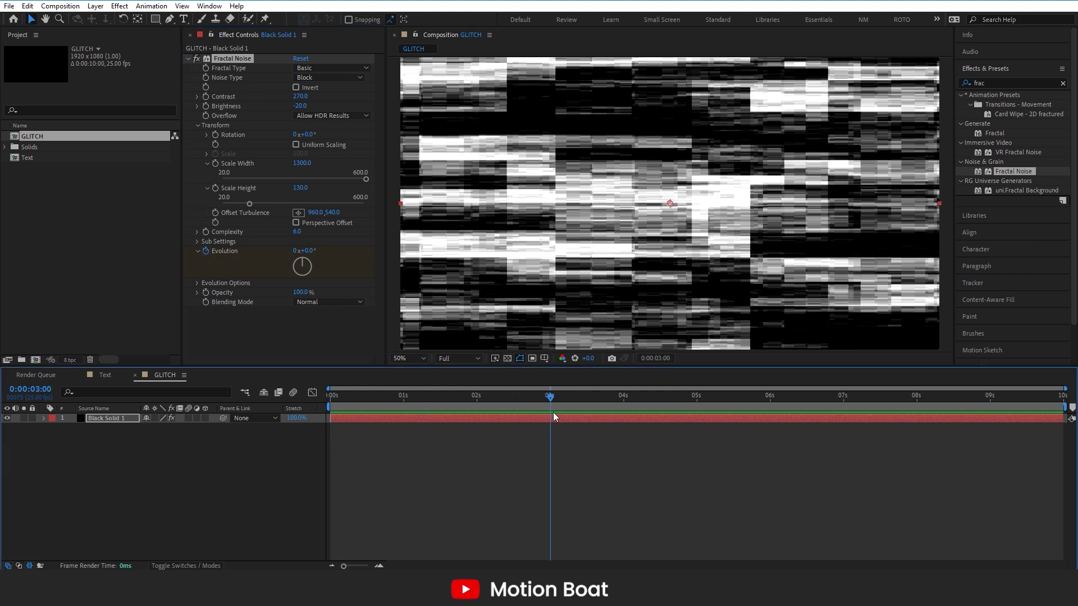
click(293, 251)
text(10)
key(Return)
drag(544, 398, 262, 415)
click(319, 455)
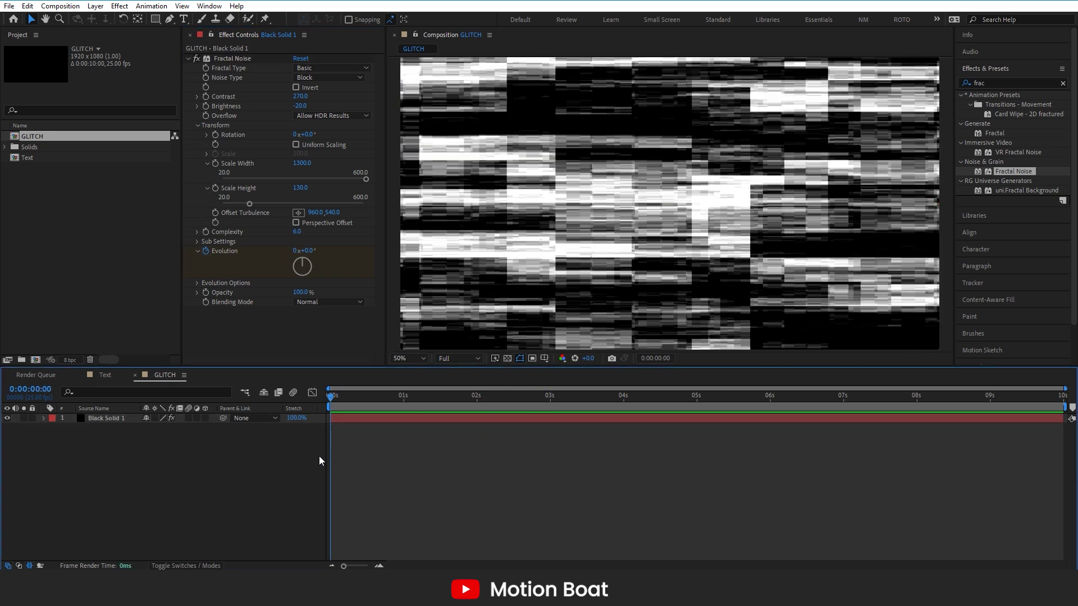
- Nest the GLITCH composition in the Text composition, above the text layer
click(106, 375)
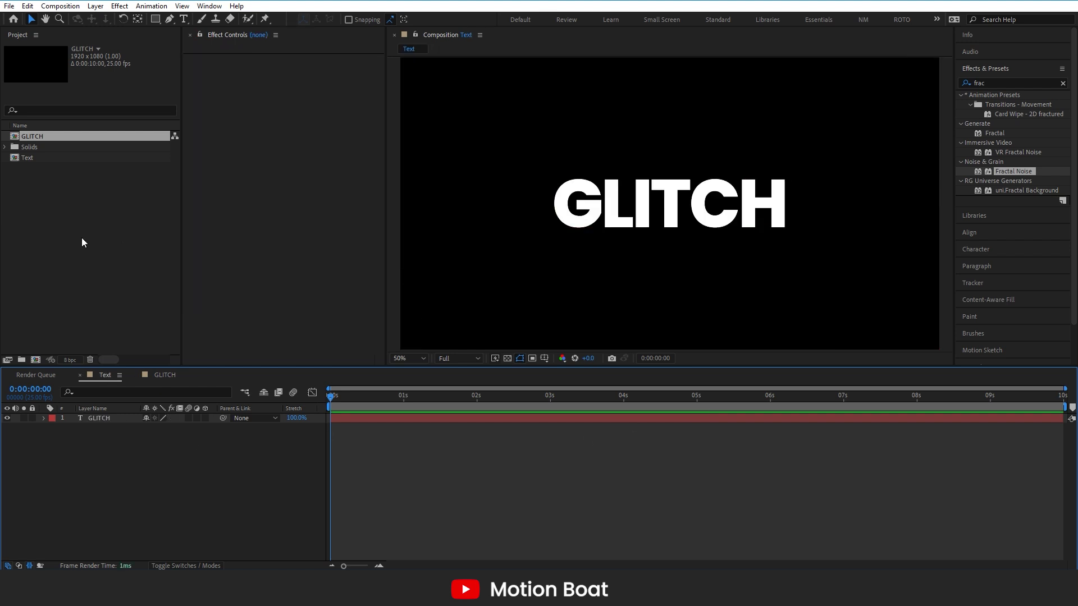
click(7, 136)
drag(35, 135, 140, 420)
- Rename the text layer in the Text composition as TEXT
click(89, 449)
click(102, 429)
right_click(103, 429)
click(140, 396)
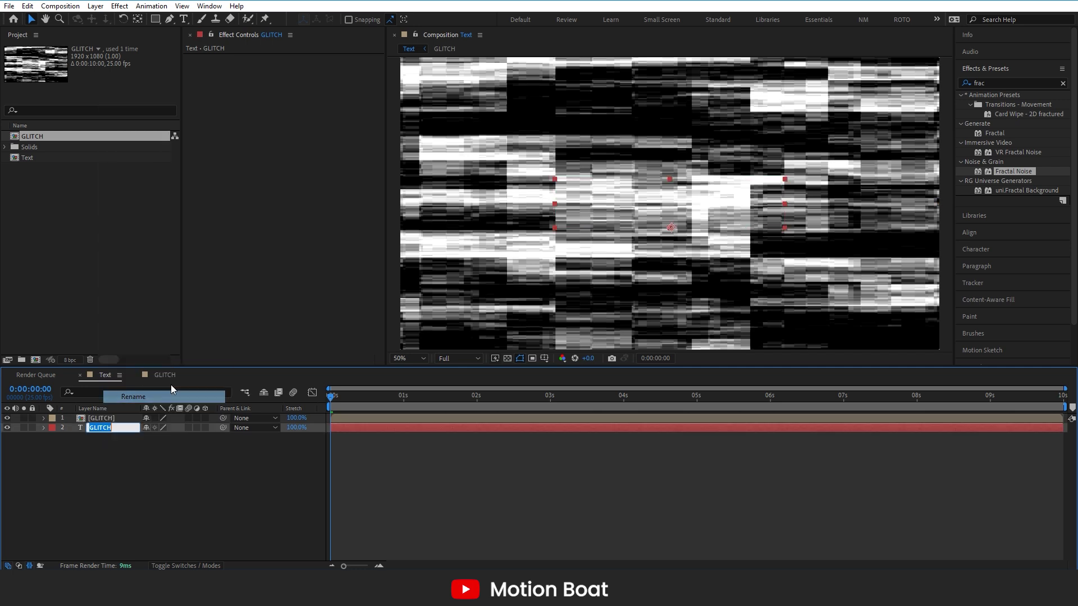
text(TEXT)
key(Return)
click(157, 474)
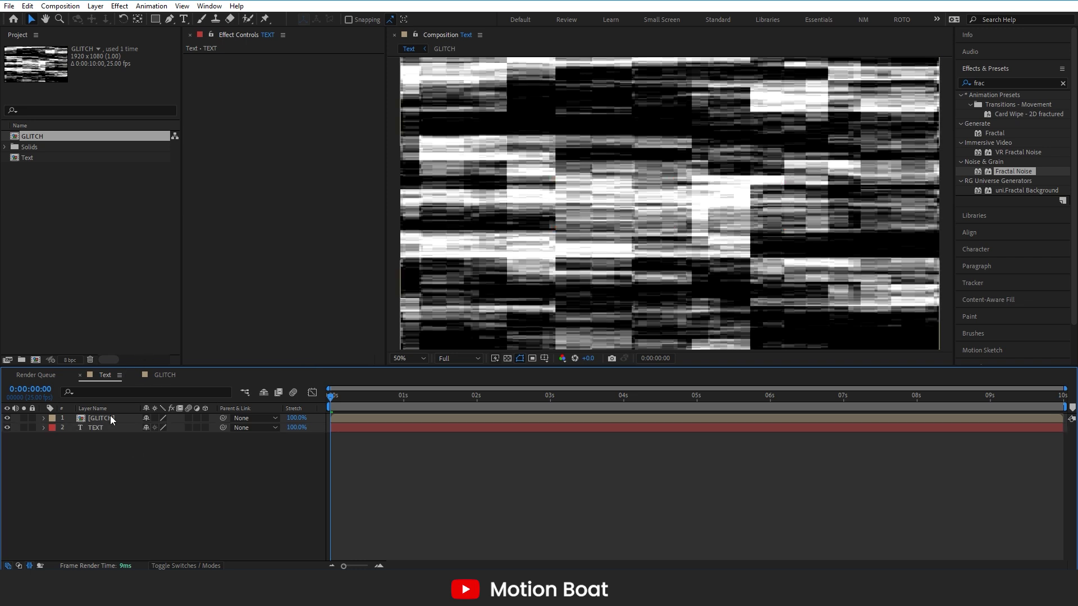
- Find the Displacement Map effect and apply it to the TEXT layer
click(126, 418)
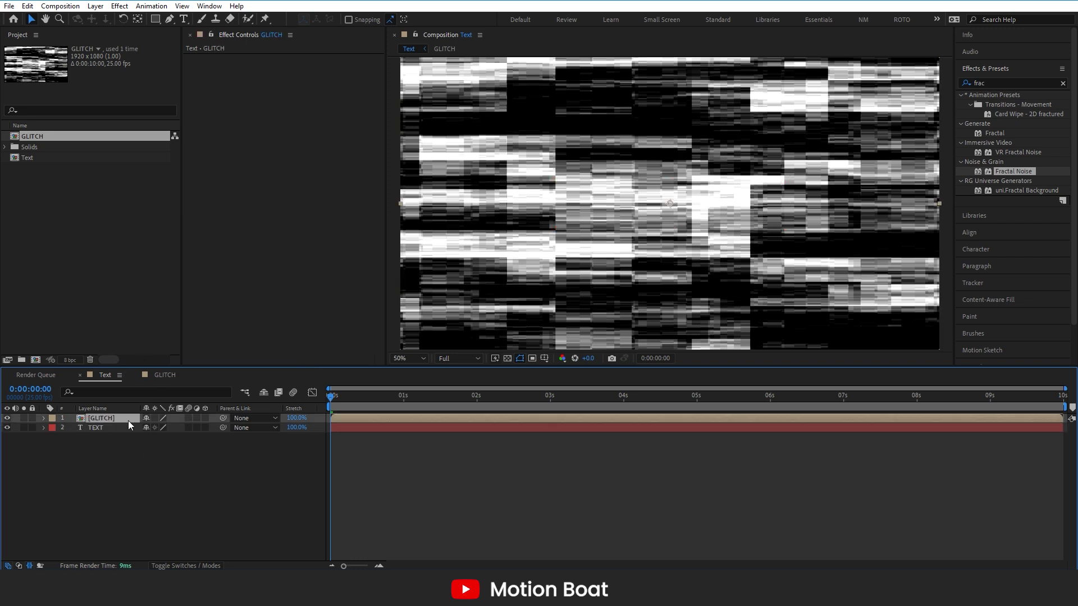
click(158, 513)
click(94, 428)
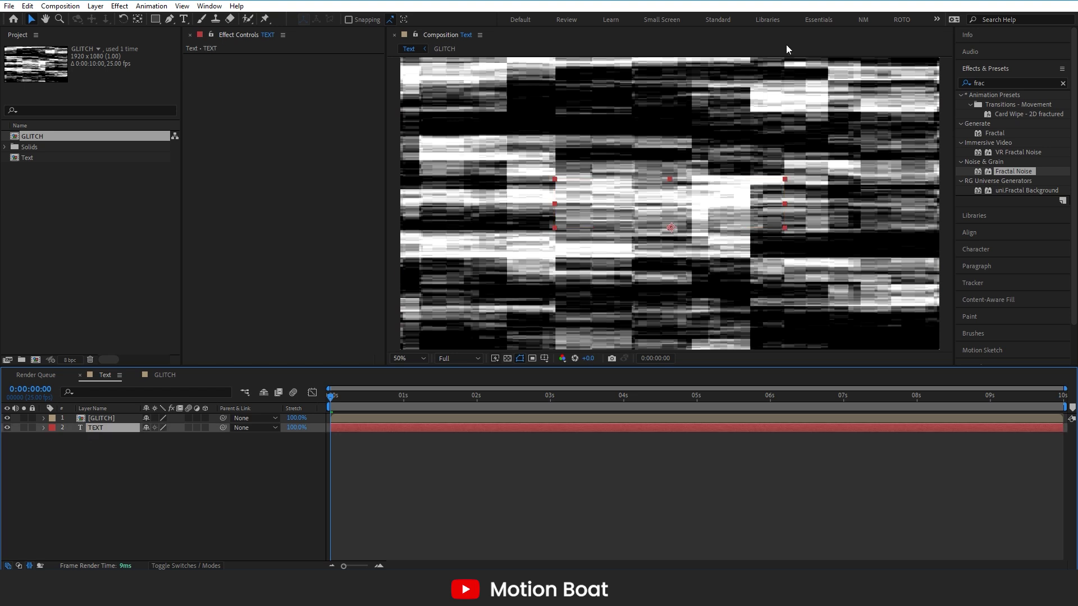
click(996, 84)
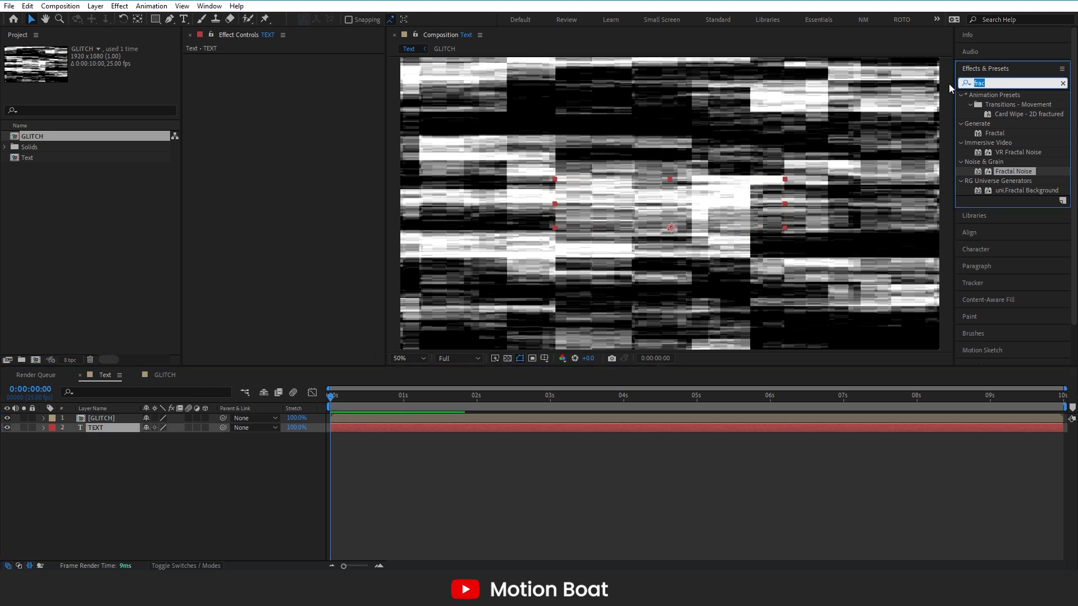
text(Displacement)
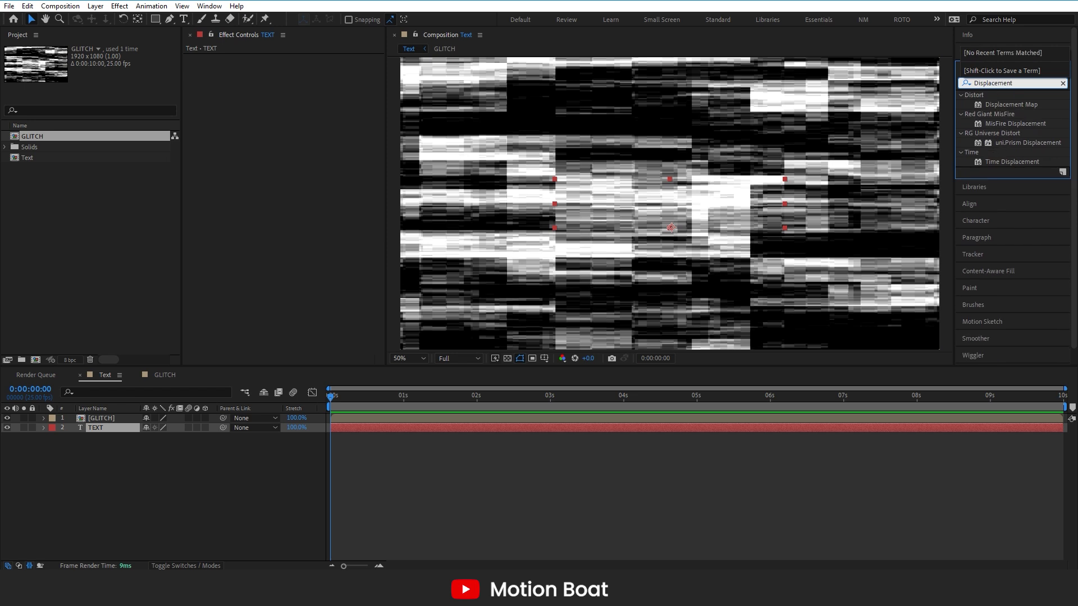
drag(1012, 103, 102, 430)
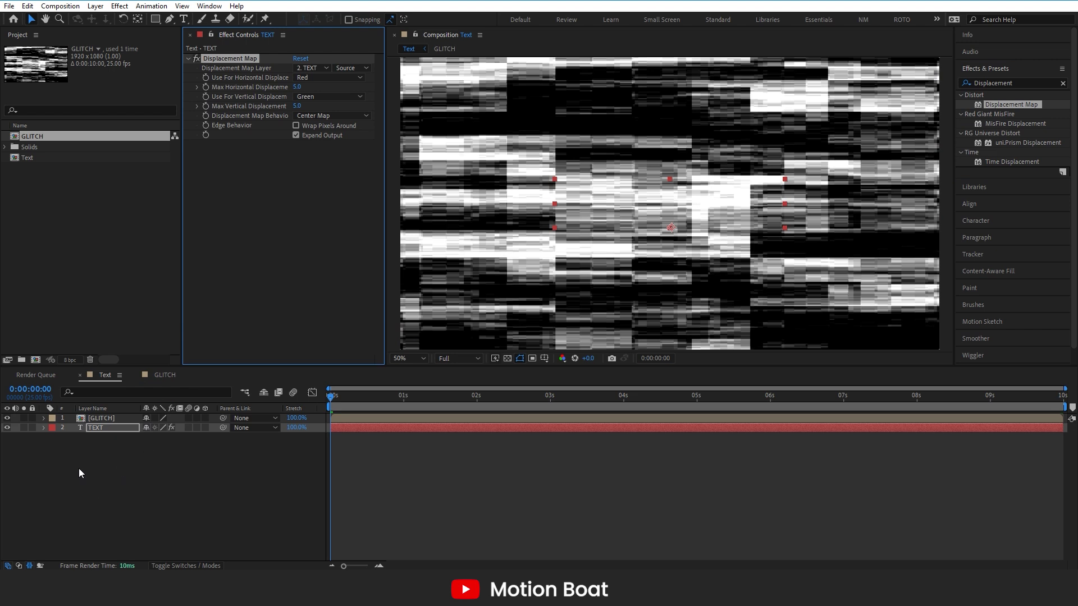
- Use the GLITCH layer as the TEXT layer's displacement map source and hide the GLITCH layer
click(96, 429)
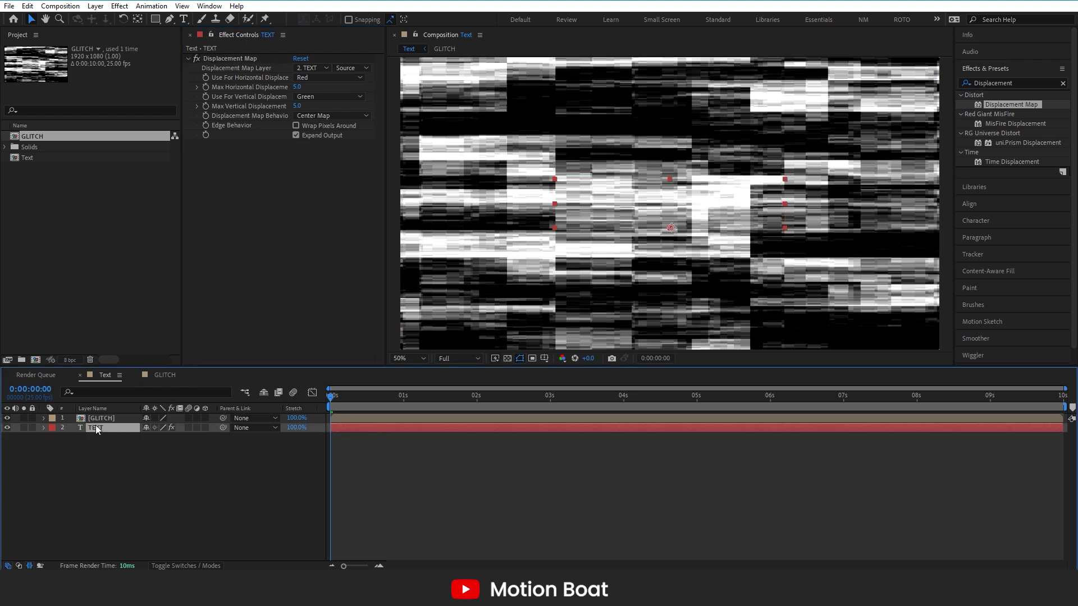
click(319, 68)
click(330, 96)
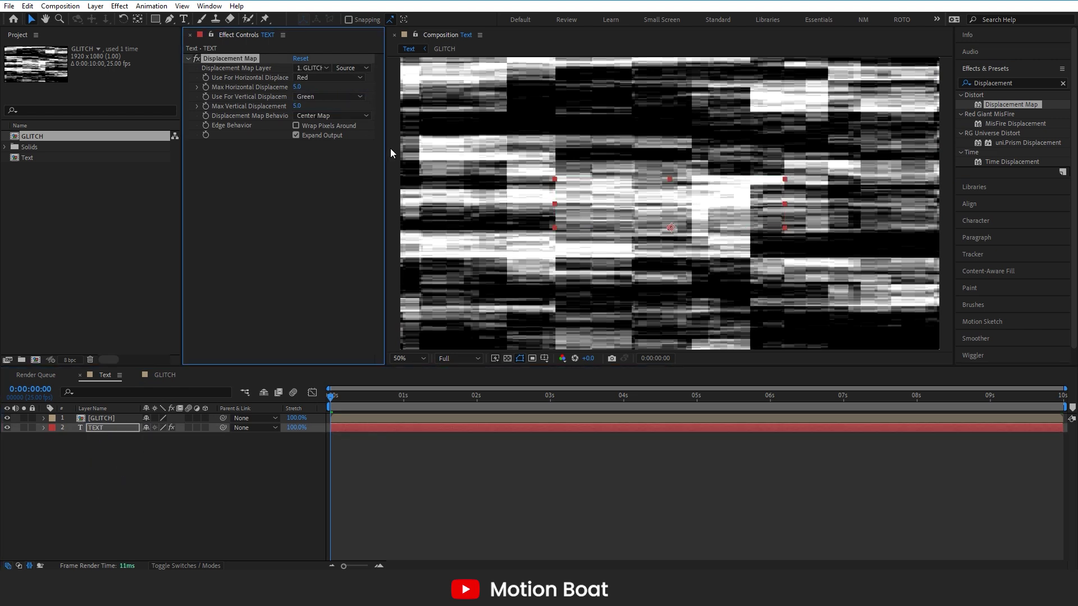
click(7, 418)
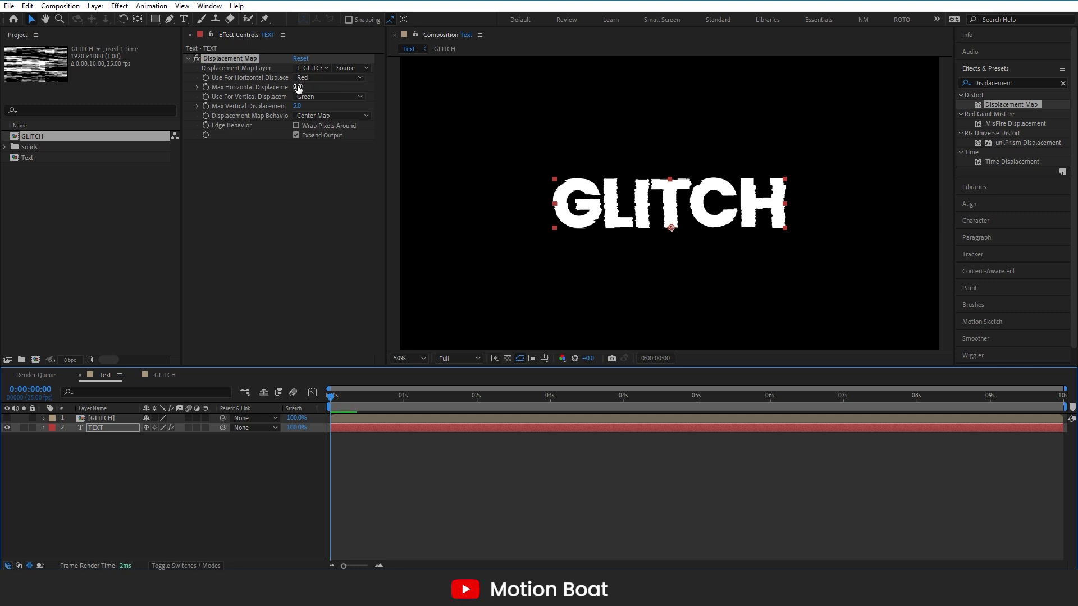
- Keyframe maximum horizontal displacement at 13 and vertical at 18, and shift both keyframes to about frame 7
drag(298, 87, 308, 108)
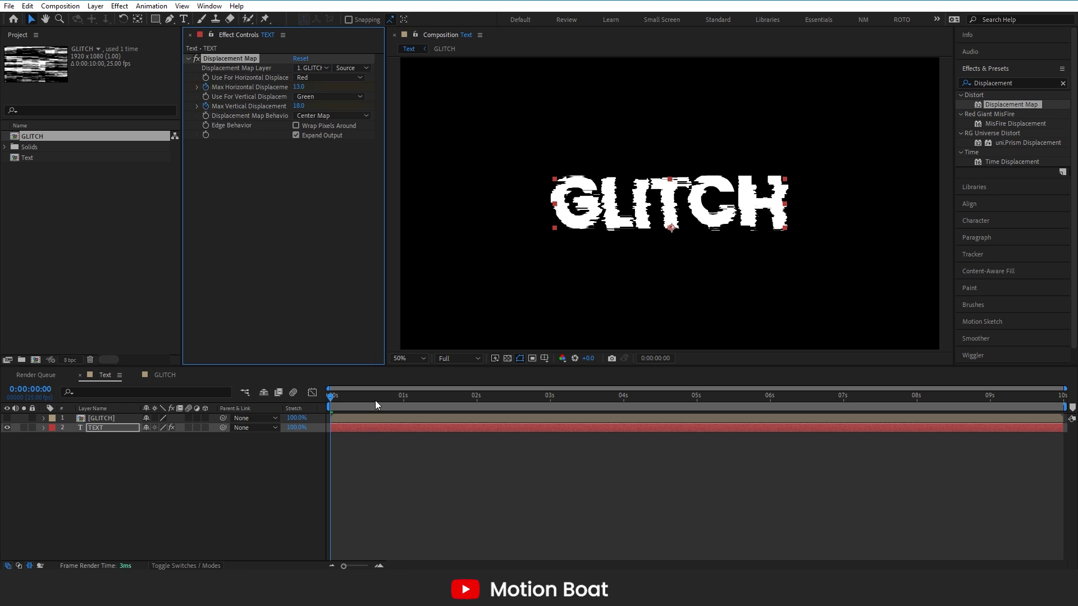
key(u)
mouse_move(337, 447)
mouse_down()
mouse_move(327, 465)
mouse_move(354, 456)
mouse_up()
- Set the TEXT layer's maximum horizontal and vertical displacement to 0 at the first frame
click(149, 447)
text(0)
key(Return)
click(149, 456)
text(0)
key(Return)
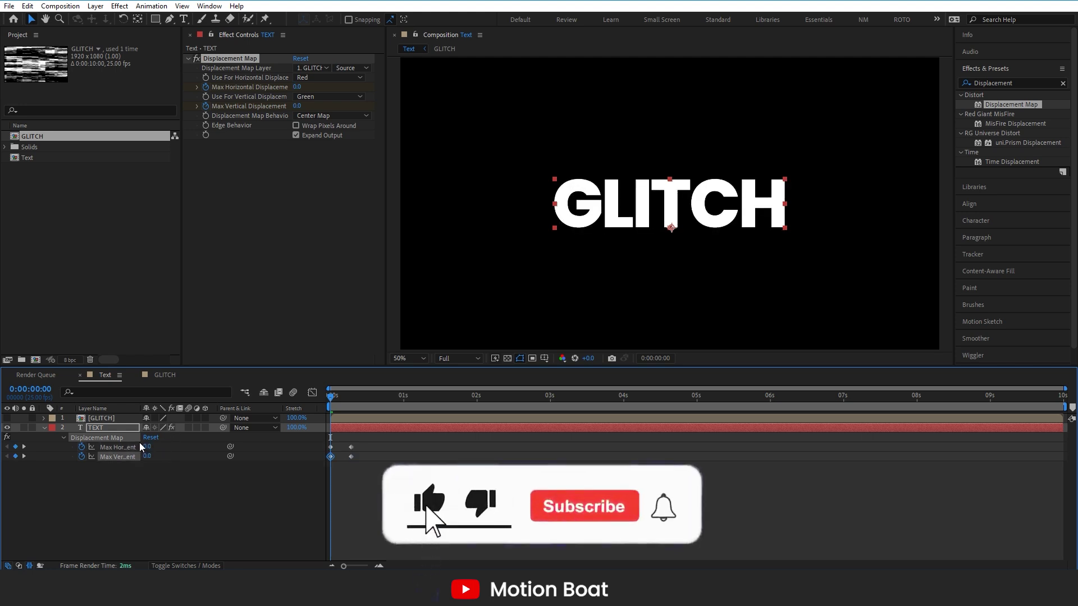
- Set the maximum horizontal and vertical displacement back to 0 at frame 15
drag(335, 401, 374, 400)
click(148, 447)
text(0)
key(Return)
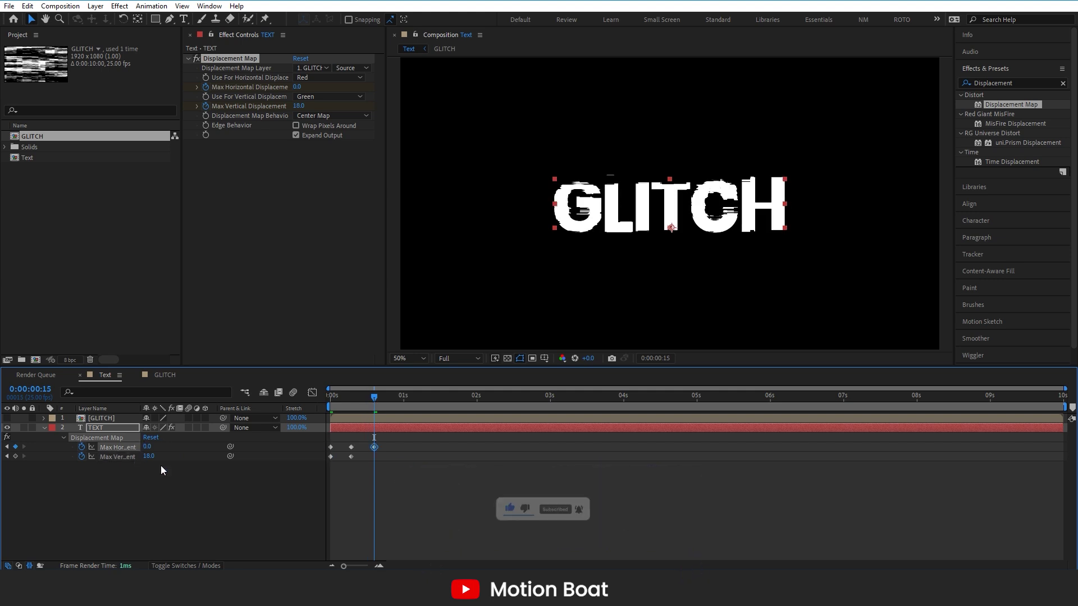
click(149, 457)
text(0)
key(Return)
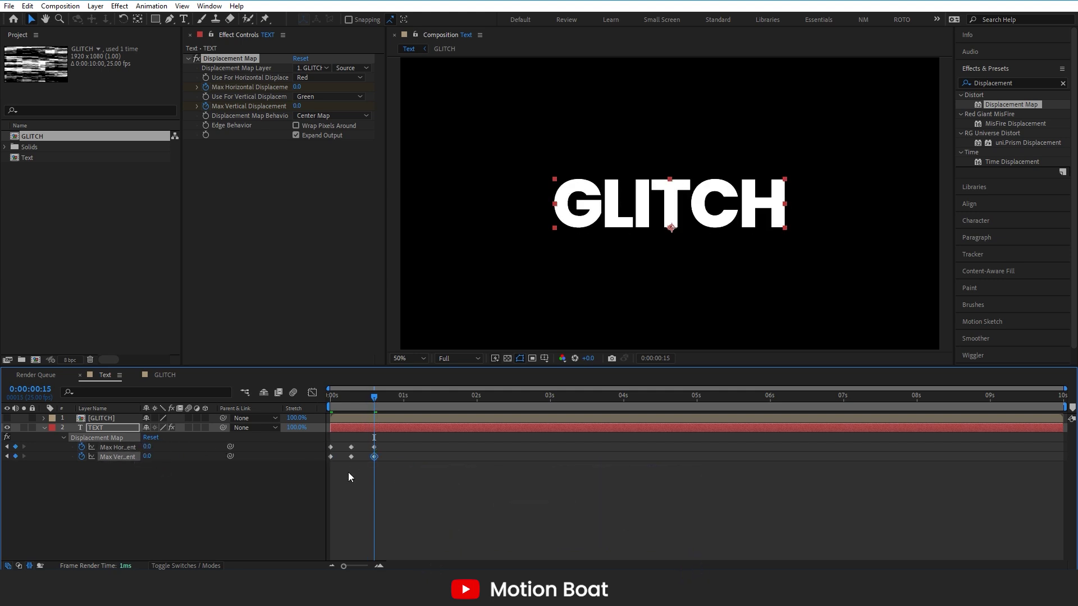
- Move the middle pair of displacement keyframes earlier, to about frame 4
drag(356, 445, 349, 460)
drag(362, 402, 330, 401)
drag(345, 456, 342, 458)
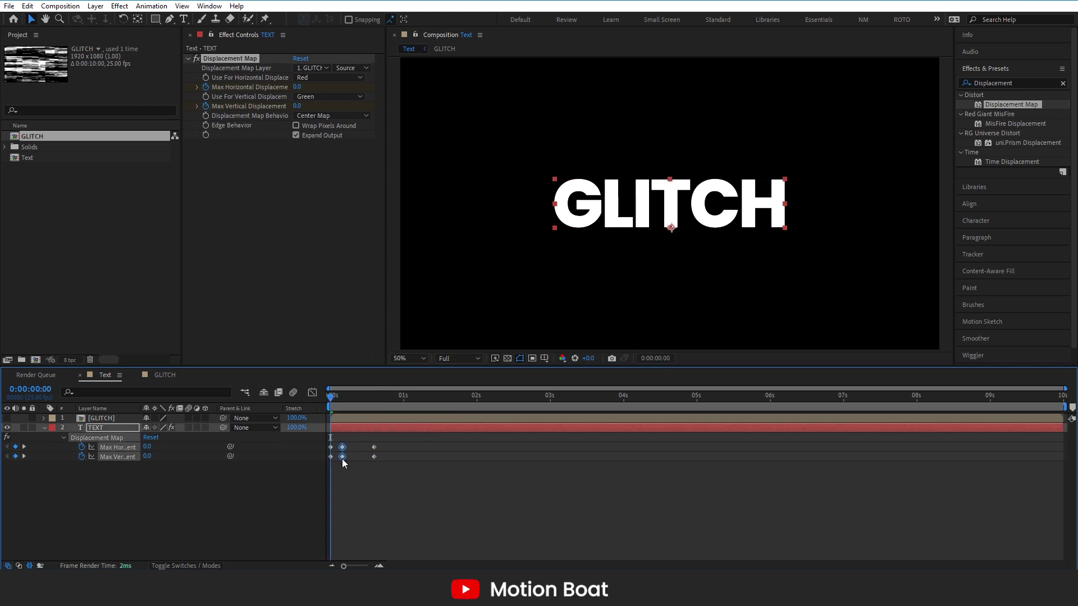
- Adjust the maximum vertical displacement at the middle keyframe and preview the glitch animation from the start
click(342, 400)
click(141, 475)
drag(148, 456, 149, 455)
drag(335, 400, 280, 399)
key(space)
key(space)
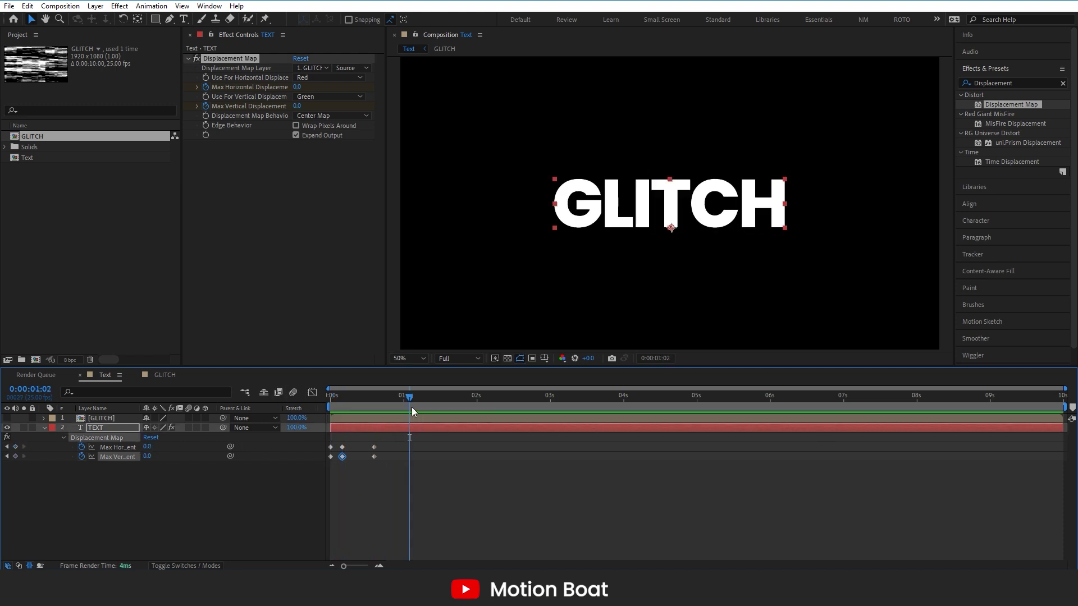
- Keyframe both maximum displacements at 0 at 0:00:01:05, and set them to 28 horizontal and 17 vertical at 0:00:01:10
click(16, 447)
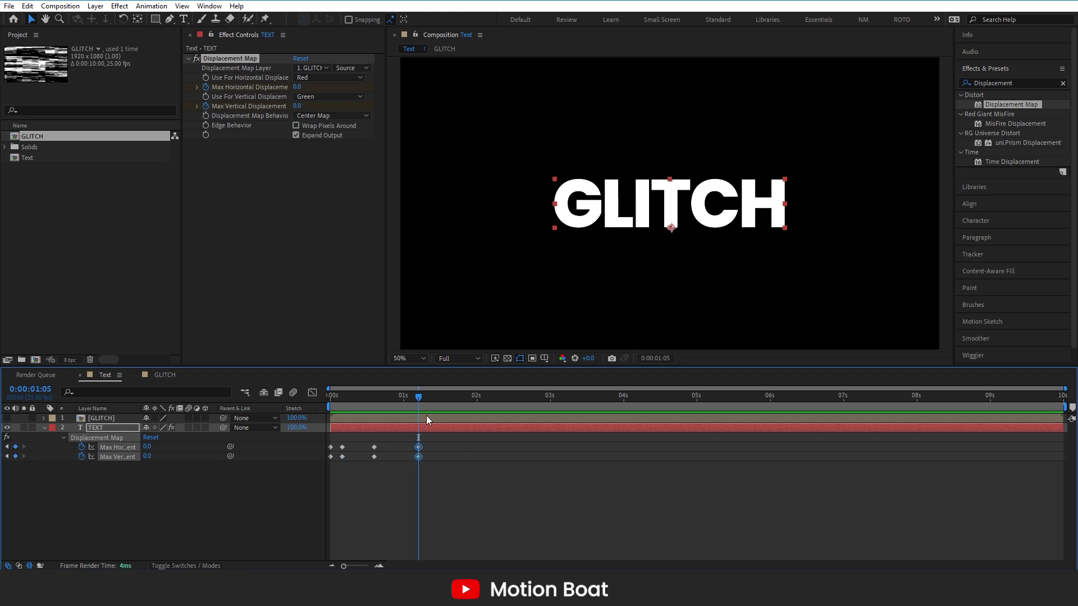
drag(434, 403, 432, 405)
click(149, 465)
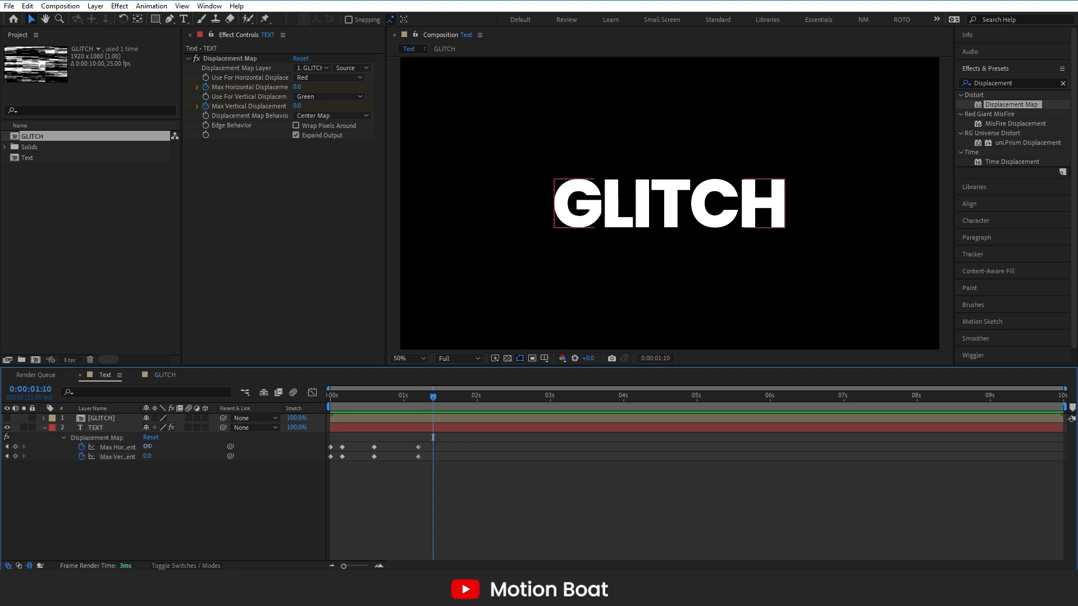
drag(147, 447, 235, 462)
- Set the TEXT layer's maximum horizontal and vertical displacement back to 0 at 0:00:01:18 and preview the animation
drag(464, 402, 457, 402)
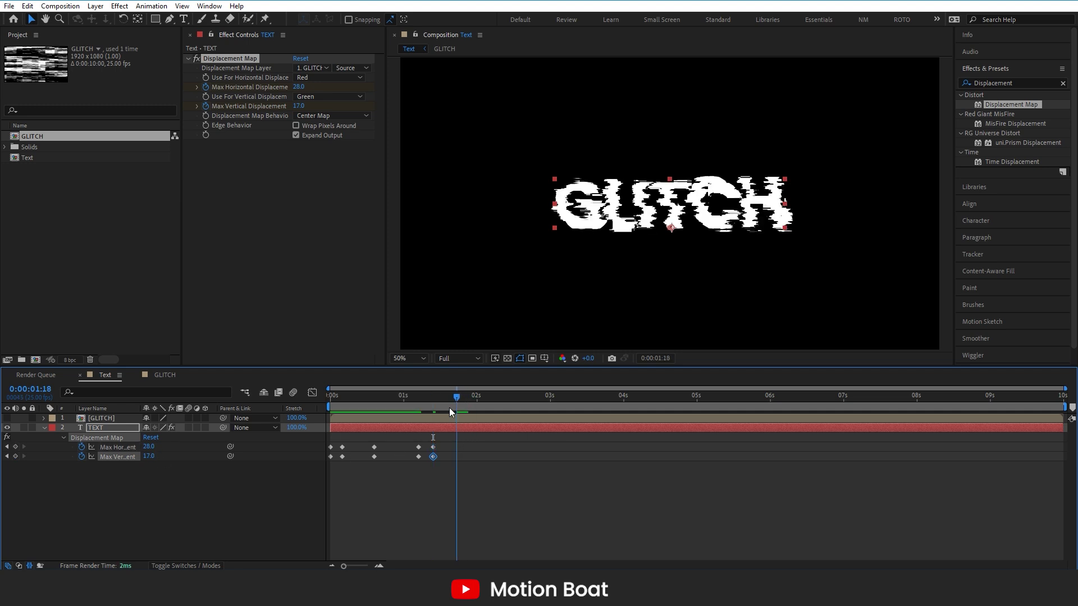
click(148, 446)
text(0)
click(148, 456)
text(0)
click(204, 523)
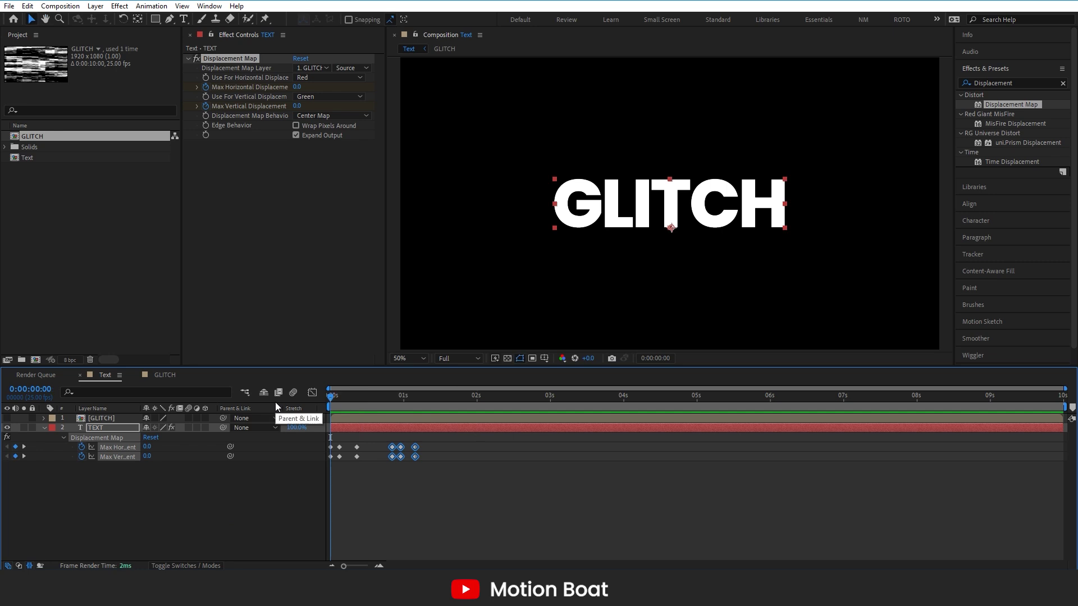
key(space)
click(161, 472)
- Collapse the TEXT layer's properties, duplicate the layer and place the copy directly beneath the original
click(45, 428)
click(97, 428)
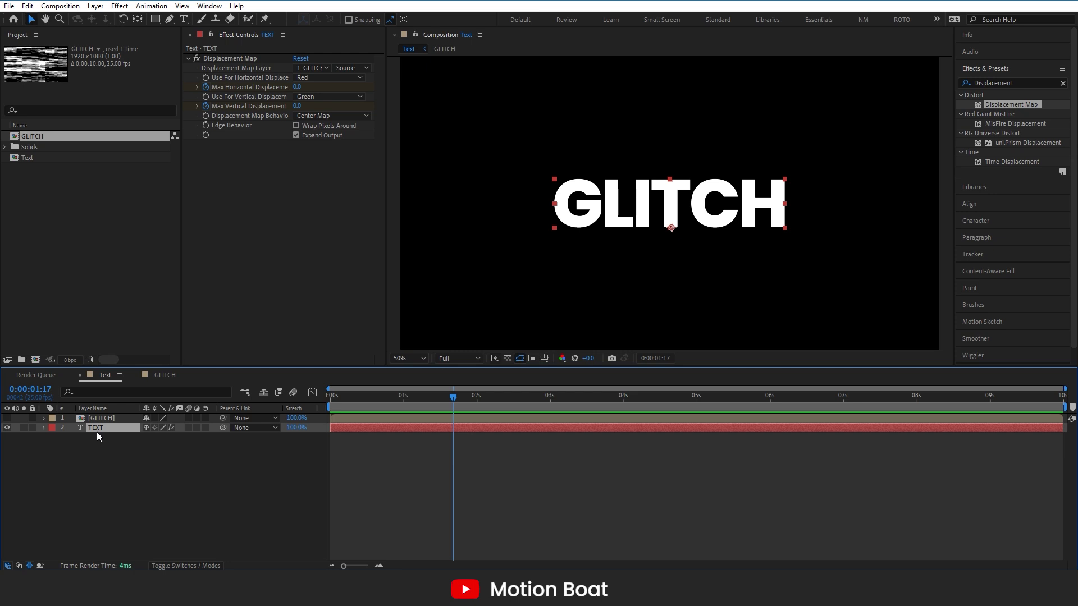
key(ctrl+d)
key(ctrl+[)
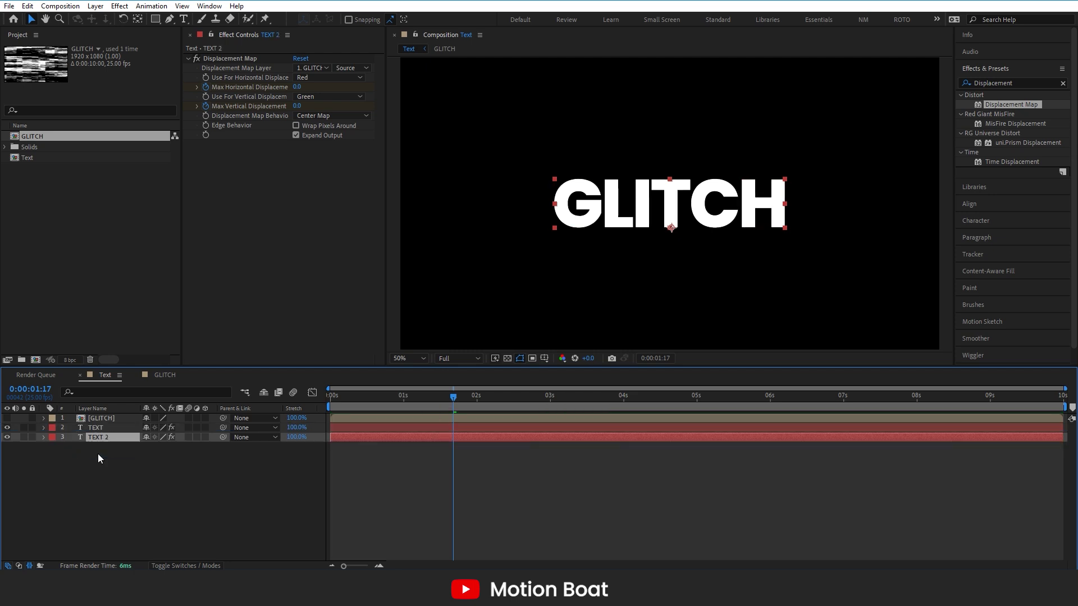
- Reveal the keyframed properties of the TEXT 2 layer and change its text fill colour to red
drag(490, 388, 396, 403)
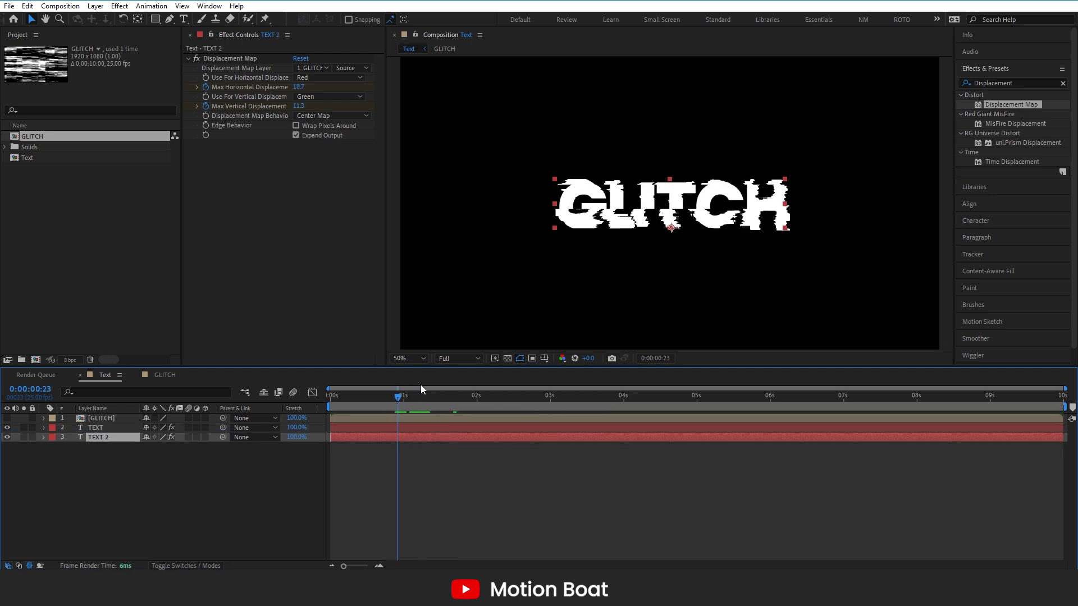
key(u)
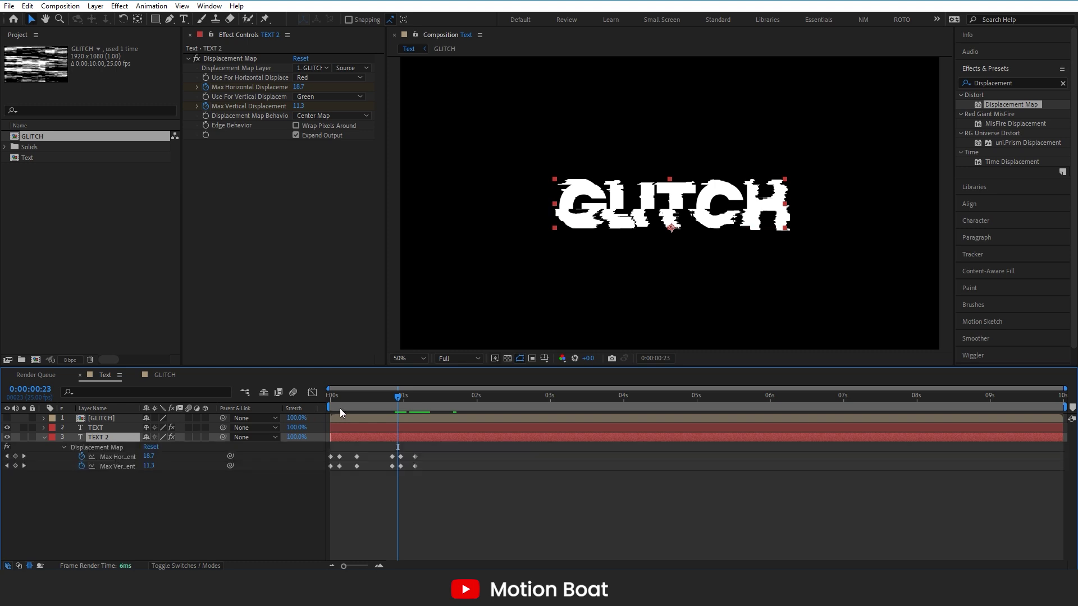
click(985, 221)
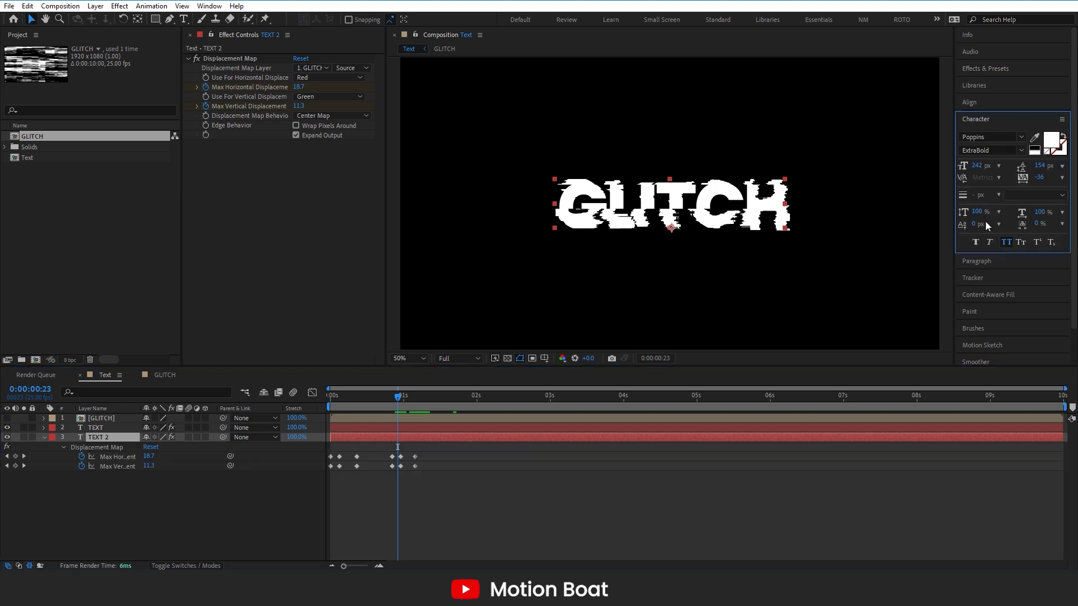
click(1051, 140)
drag(595, 378, 611, 366)
click(706, 371)
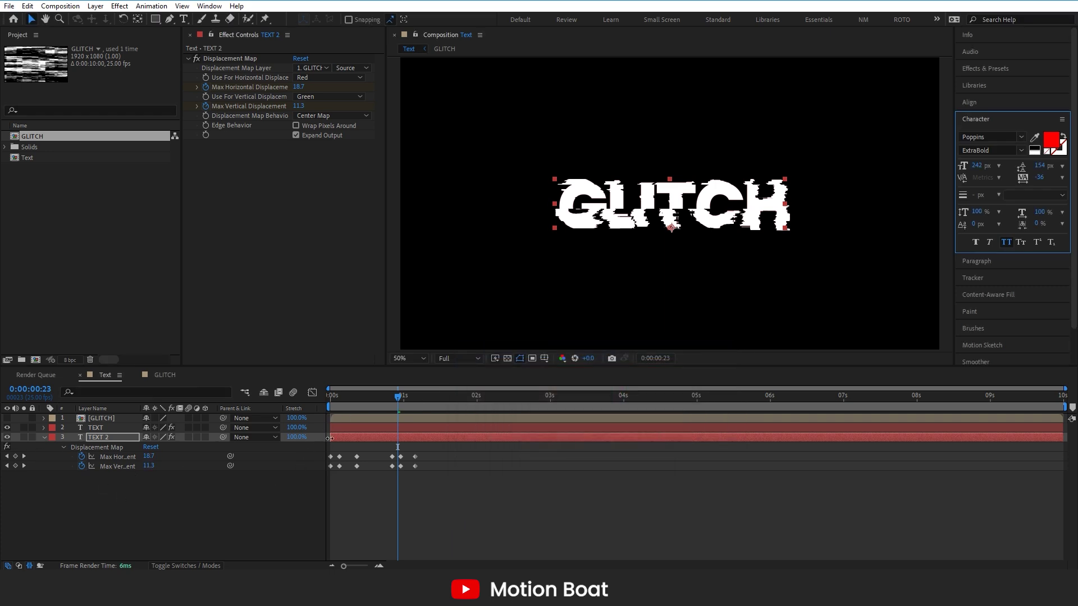
click(340, 404)
drag(153, 456, 156, 466)
key(ctrl+z)
key(ctrl+z)
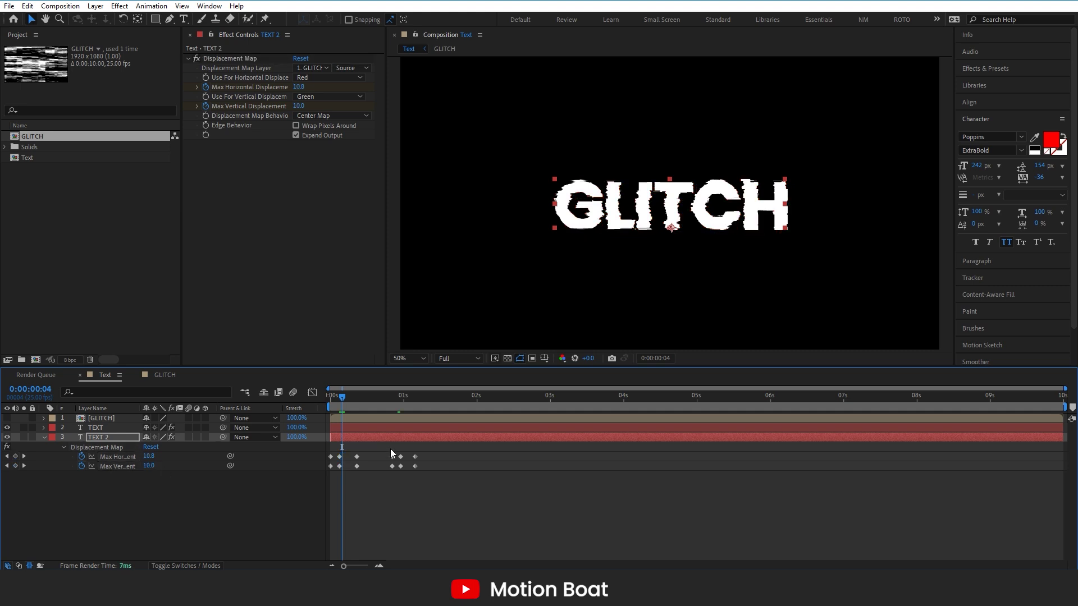
- Set TEXT 2's maximum displacement at its frame 3 keyframes to 21 horizontal and 28 vertical
key(equal)
drag(402, 565, 388, 566)
click(348, 399)
drag(150, 456, 155, 466)
- Set TEXT 2's maximum displacement at its frame 24 keyframes to 17 horizontal and 24 vertical
click(471, 399)
click(433, 457)
click(101, 438)
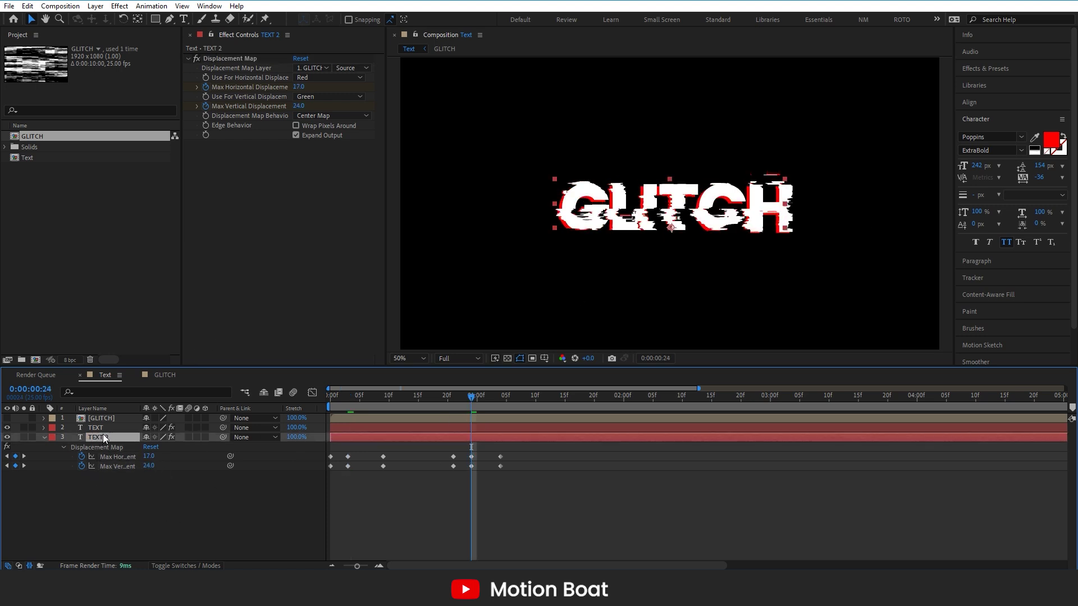
- Duplicate the original TEXT layer again, move the copy below TEXT 2 and reveal its keyframed properties
click(102, 428)
key(ctrl+d)
drag(98, 430, 239, 491)
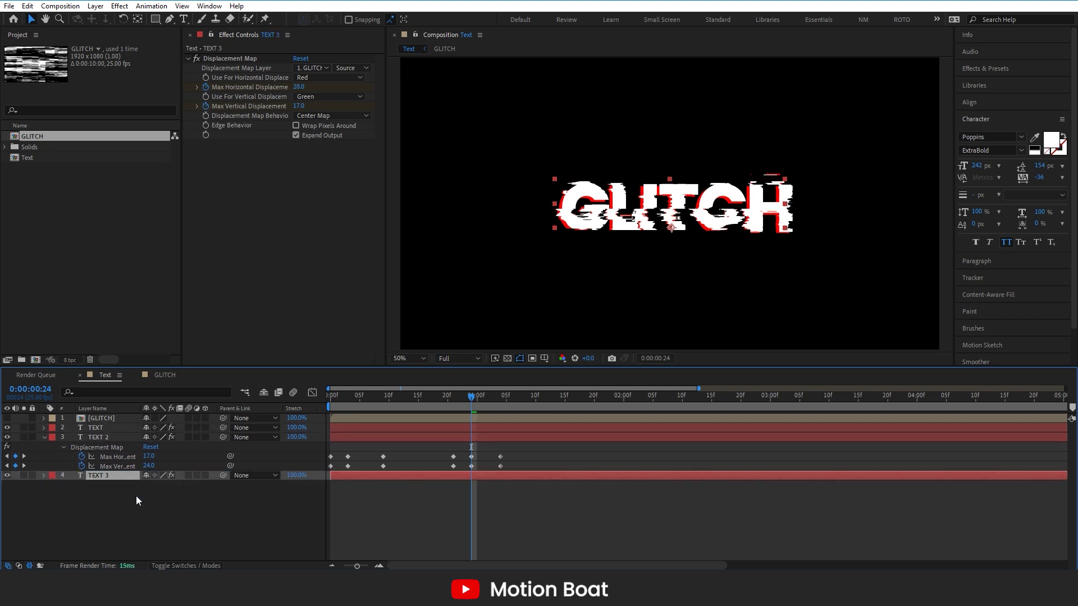
key(u)
- Move to the frame 3 keyframes and change the TEXT 3 layer's fill colour to cyan
click(350, 399)
click(1051, 140)
click(622, 439)
drag(622, 439, 621, 438)
click(603, 368)
click(703, 370)
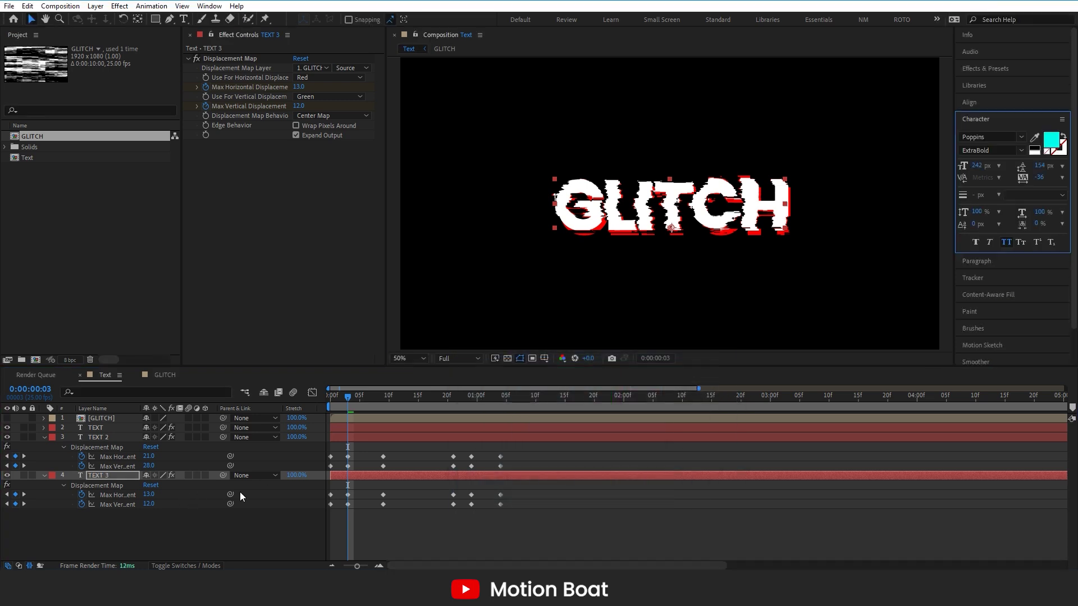
- Adjust TEXT 3's frame 3 displacement, with the horizontal maximum at about -11, and adjust its displacement at the frame 24 keyframes
drag(149, 494, 159, 494)
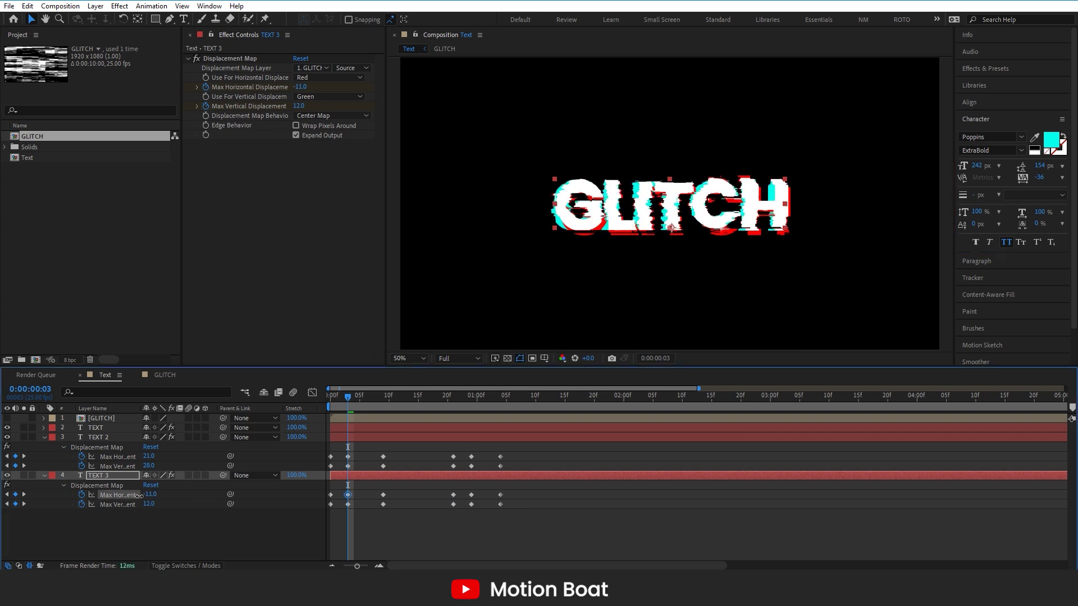
drag(148, 503, 159, 497)
click(471, 398)
drag(152, 505, 146, 507)
click(196, 530)
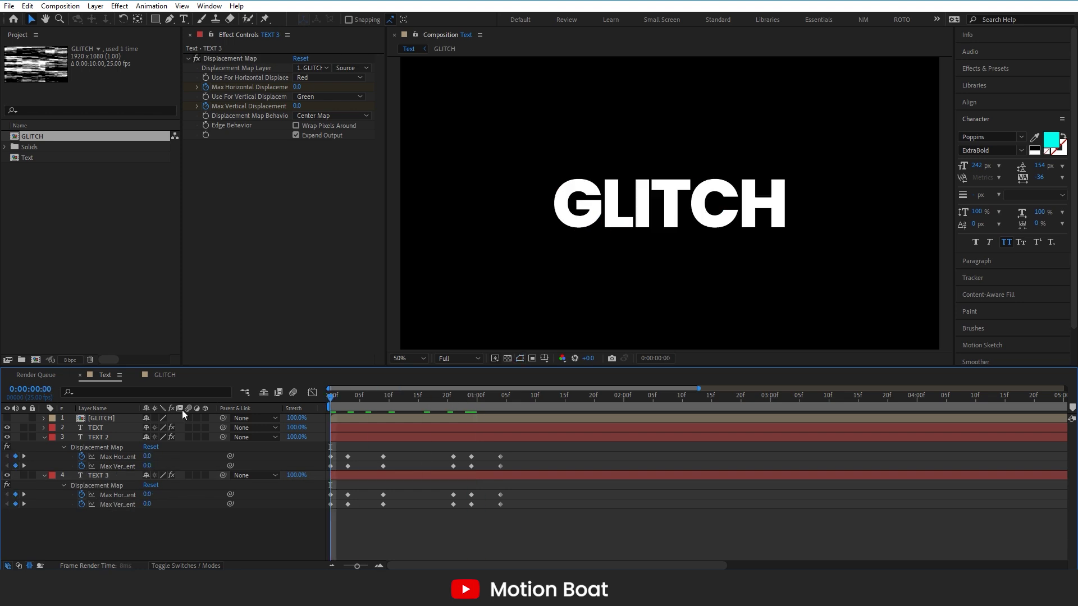